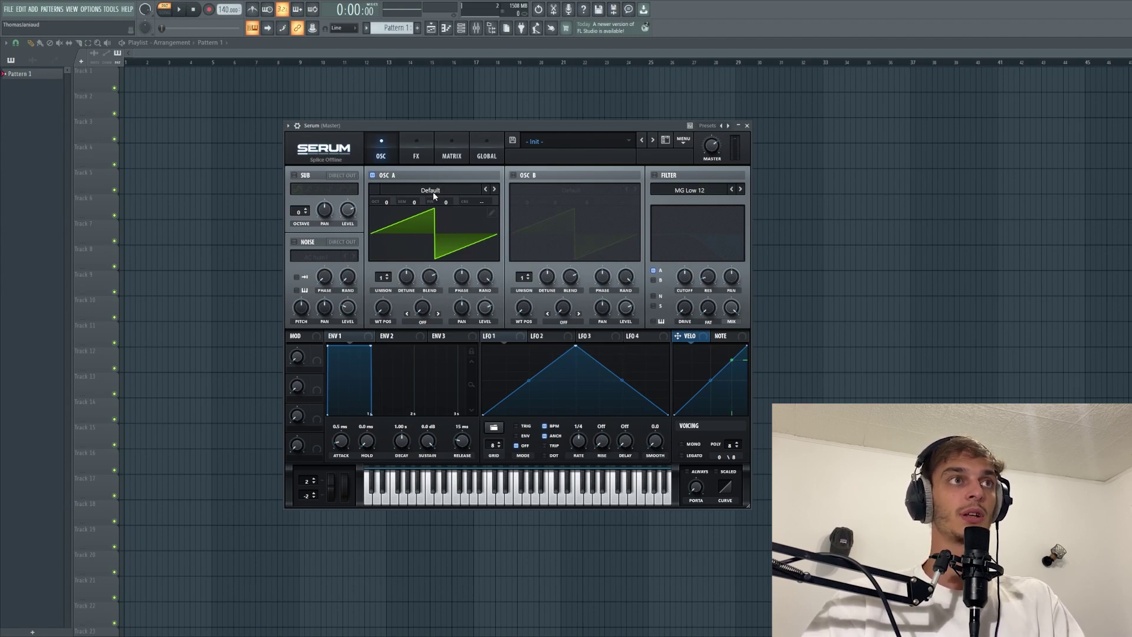
Load the Analog_BD_Sin wavetable into oscillator A and raise its wavetable position to add harmonics.
{"action": "left_click", "coordinate": [429, 190]}
{"action": "mouse_move", "coordinate": [408, 201]}
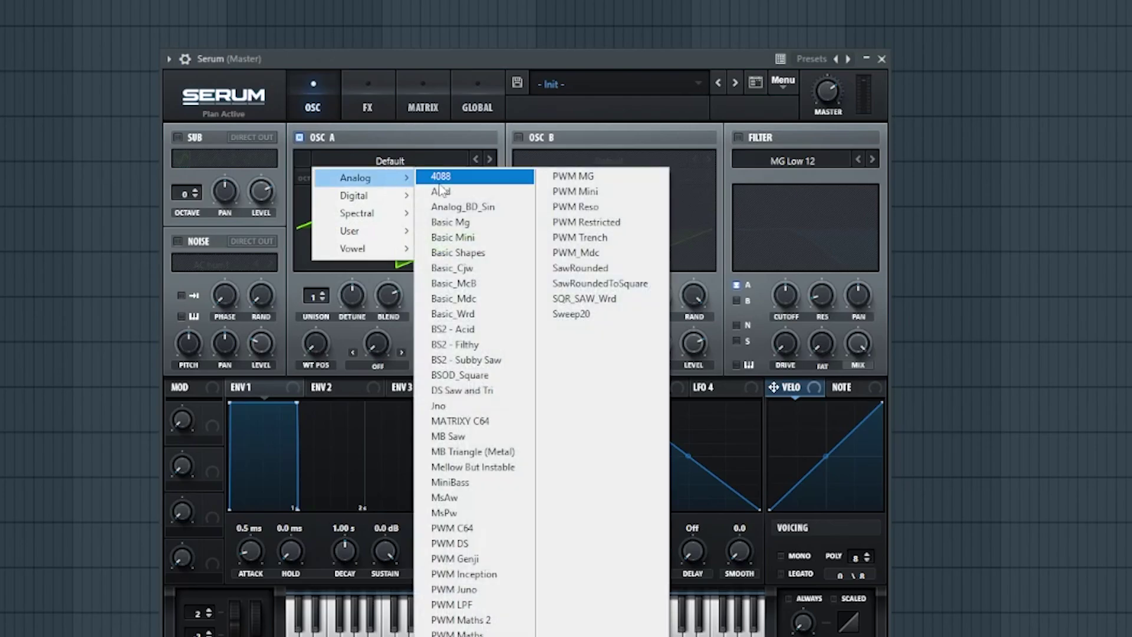
{"action": "left_click", "coordinate": [460, 207]}
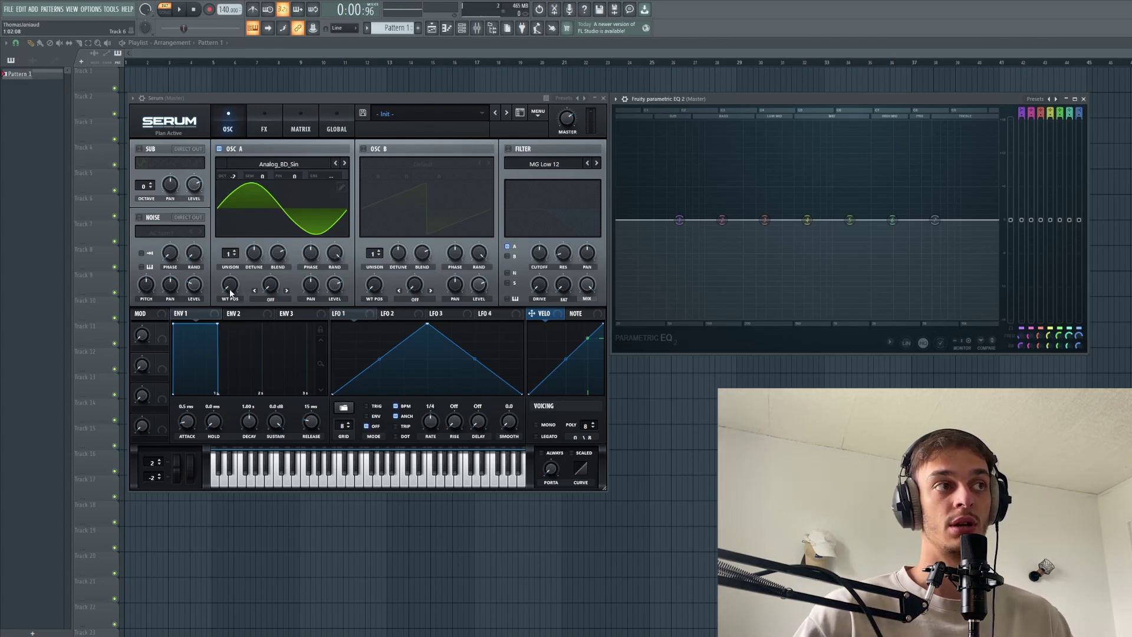
{"action": "mouse_move", "coordinate": [227, 290]}
{"action": "left_mouse_down"}
{"action": "mouse_move", "coordinate": [229, 267]}
{"action": "mouse_move", "coordinate": [236, 284]}
{"action": "left_mouse_up"}
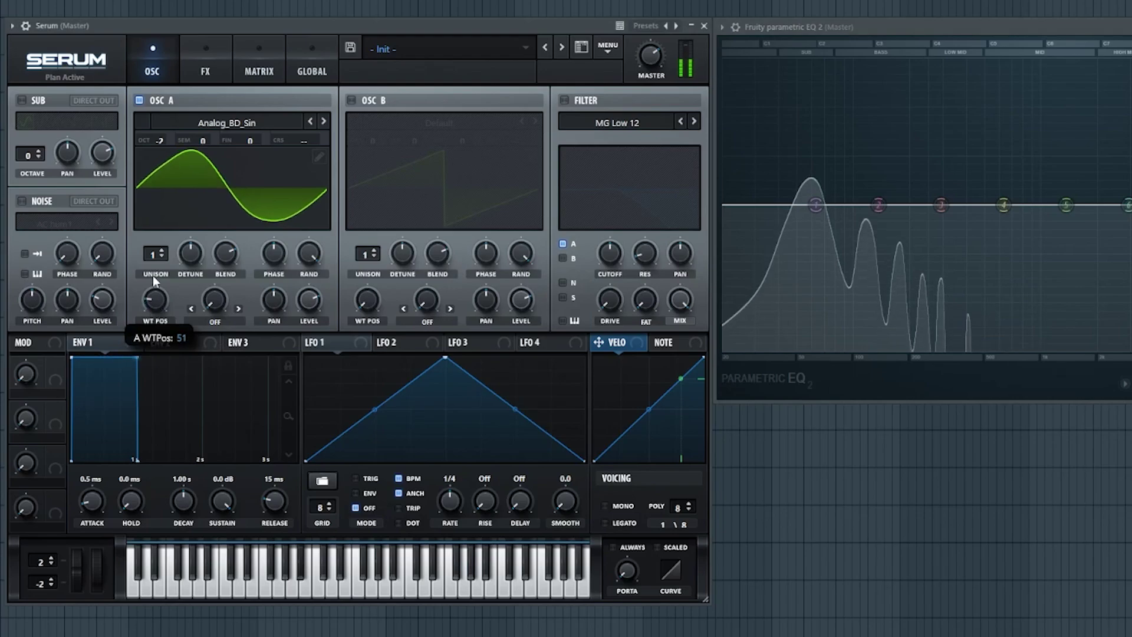
{"action": "mouse_move", "coordinate": [163, 301]}
{"action": "left_mouse_down"}
{"action": "mouse_move", "coordinate": [169, 317]}
{"action": "mouse_move", "coordinate": [161, 268]}
{"action": "mouse_move", "coordinate": [167, 295]}
{"action": "left_mouse_up"}
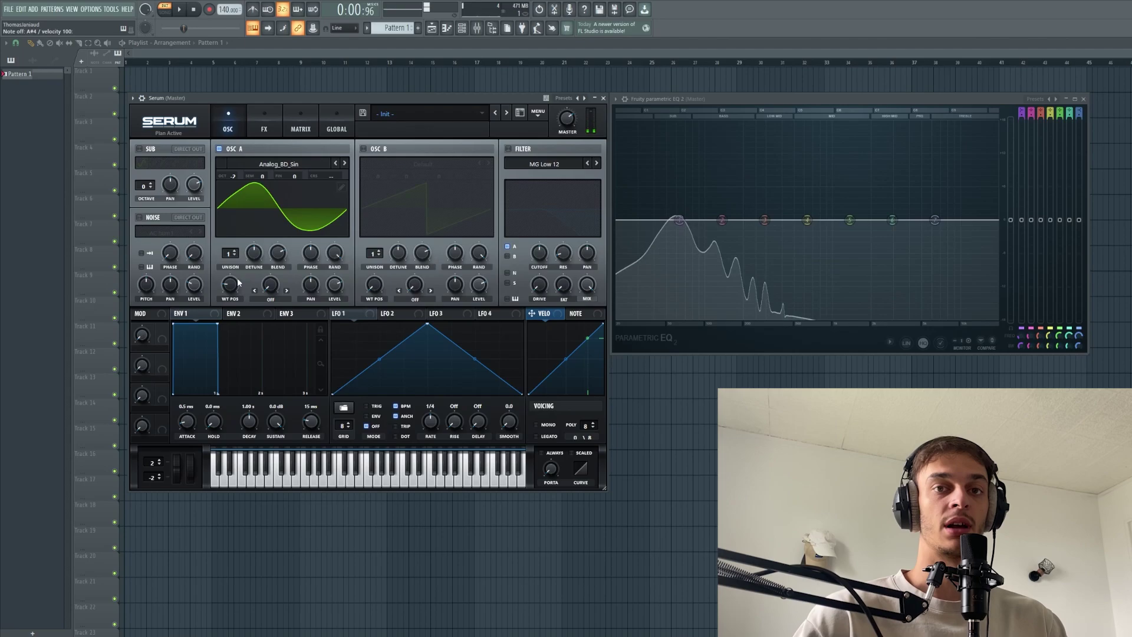
Enable the Tube distortion effect, raise its drive to 77% and play test notes to check the harmonics.
{"action": "left_click", "coordinate": [197, 52]}
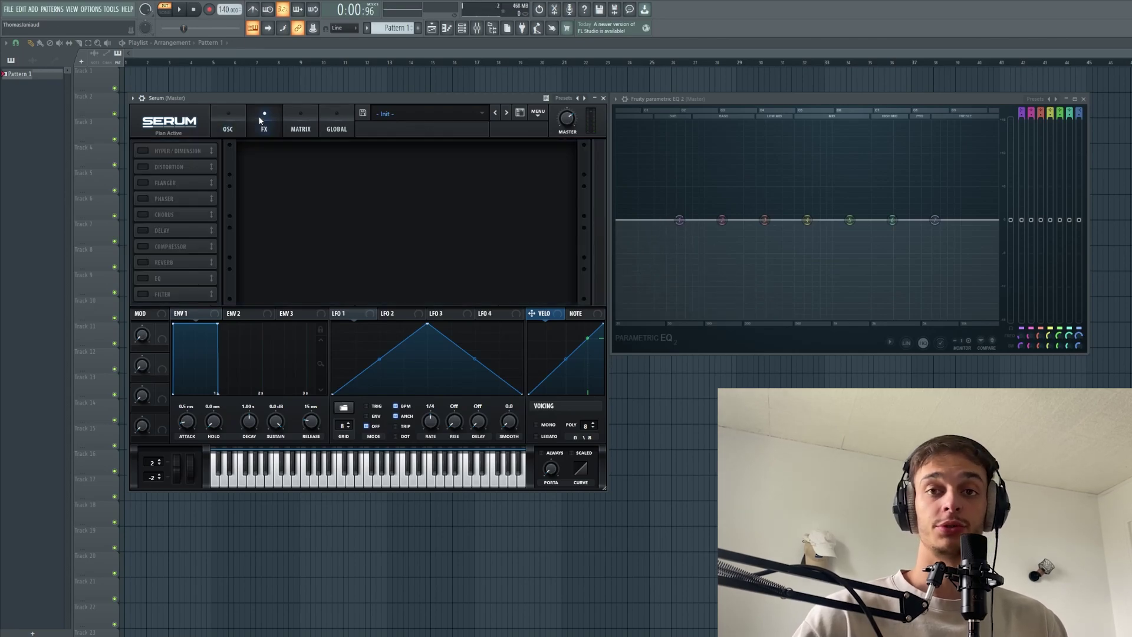
{"action": "left_click", "coordinate": [139, 168]}
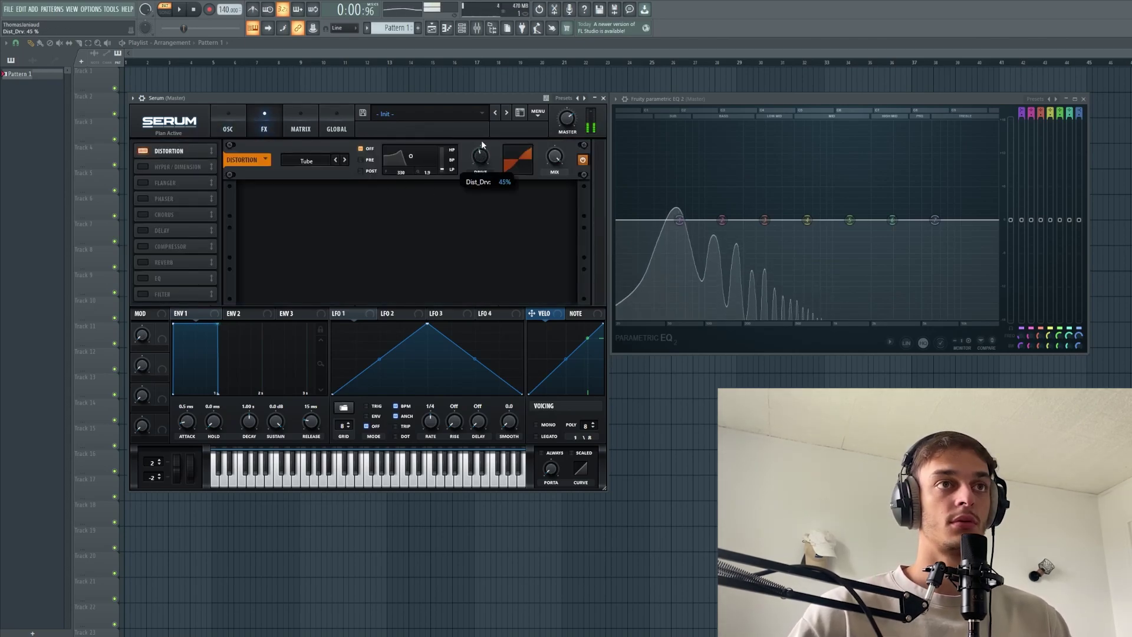
{"action": "mouse_move", "coordinate": [481, 140]}
{"action": "left_mouse_down"}
{"action": "mouse_move", "coordinate": [495, 115]}
{"action": "mouse_move", "coordinate": [494, 127]}
{"action": "left_mouse_up"}
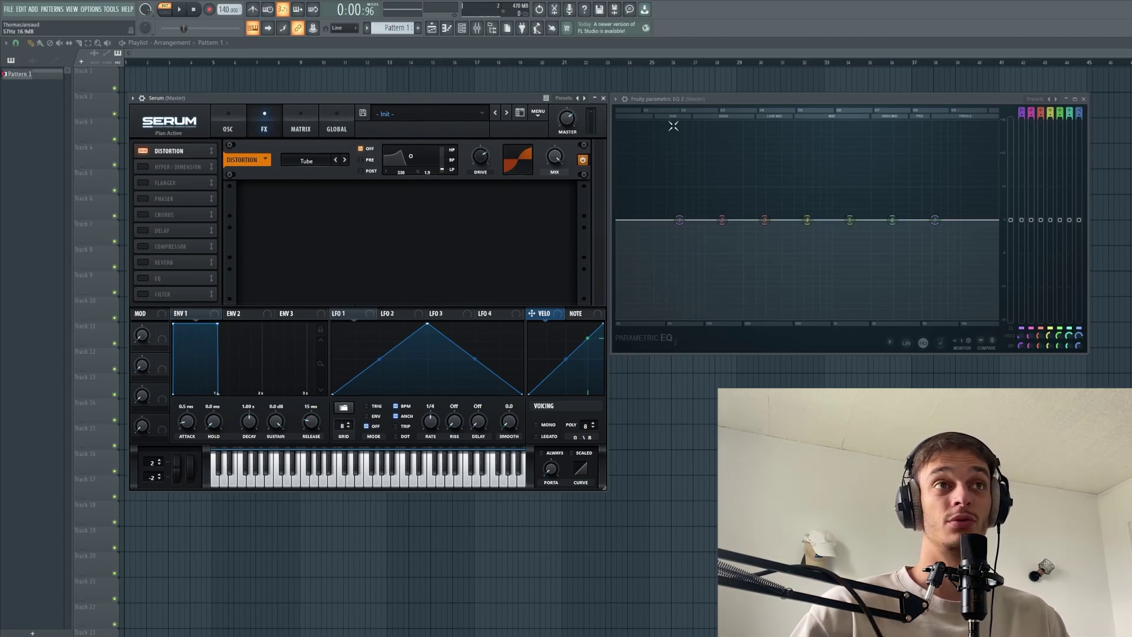
{"action": "key", "text": "h"}
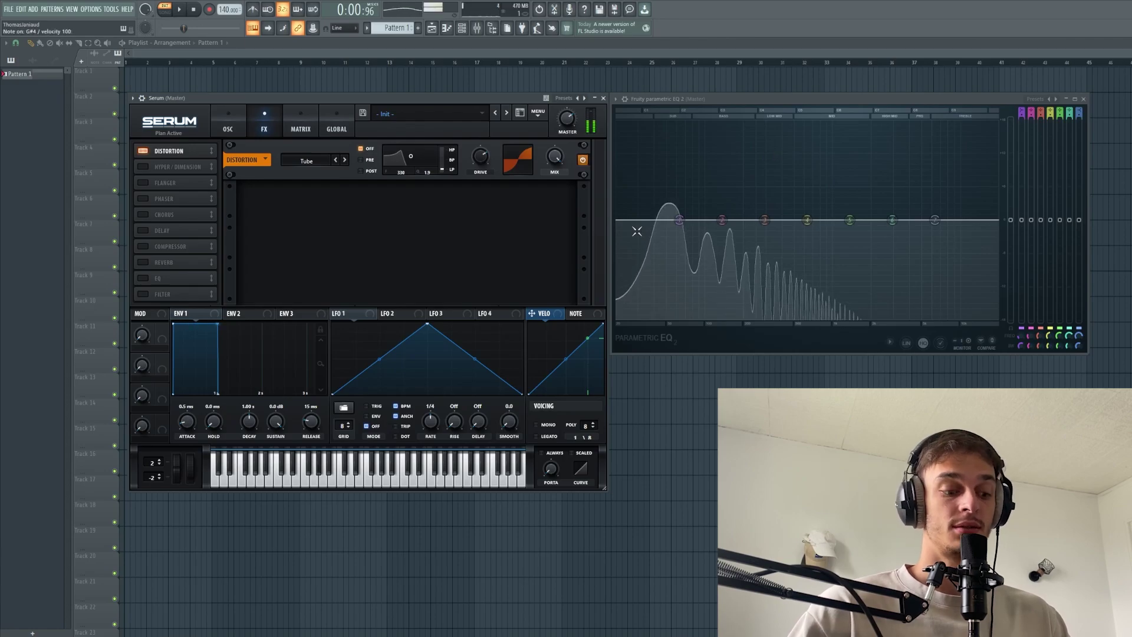
{"action": "key", "text": "j"}
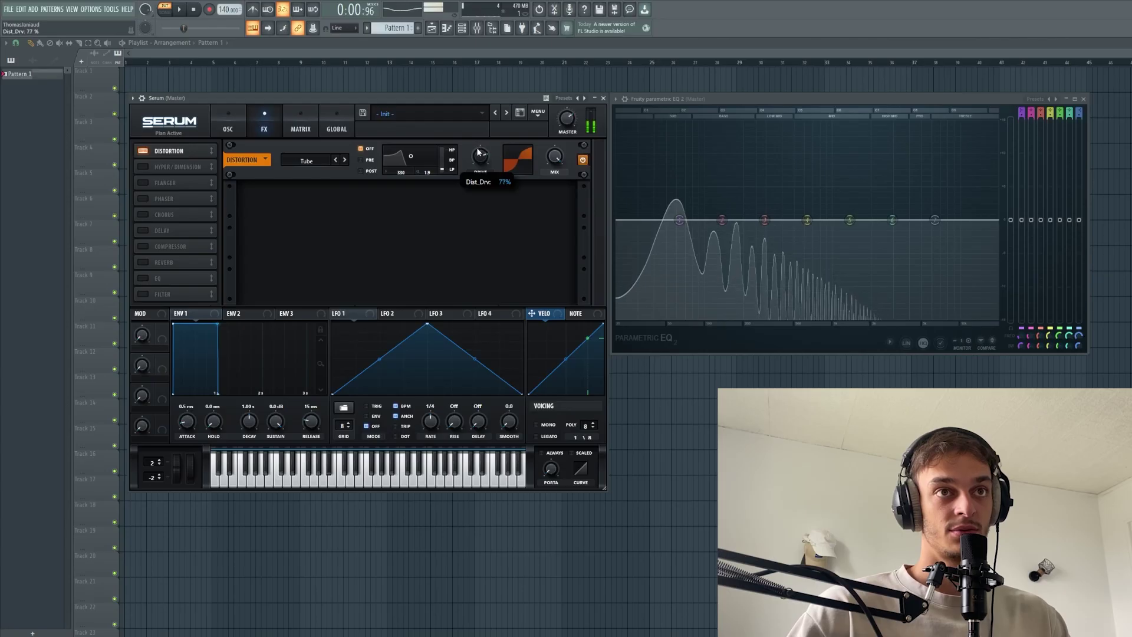
{"action": "key", "text": "j"}
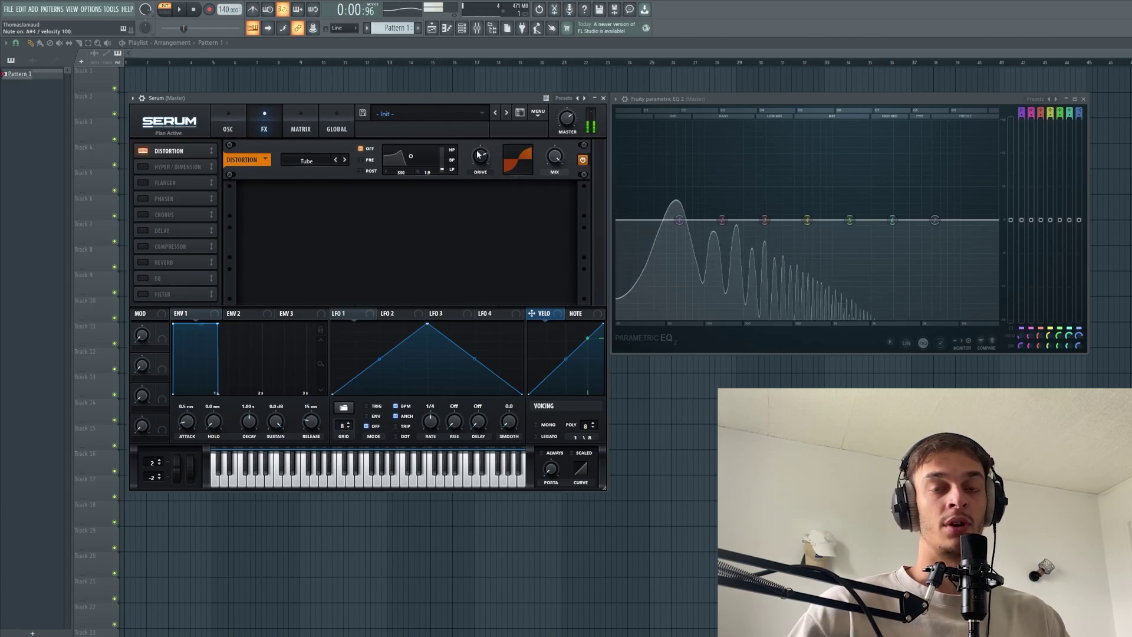
Place a multiband compressor directly after the distortion with about 3.5 dB gain, and add the EQ effect below it.
{"action": "left_click_drag", "start_coordinate": [171, 246], "coordinate": [167, 171]}
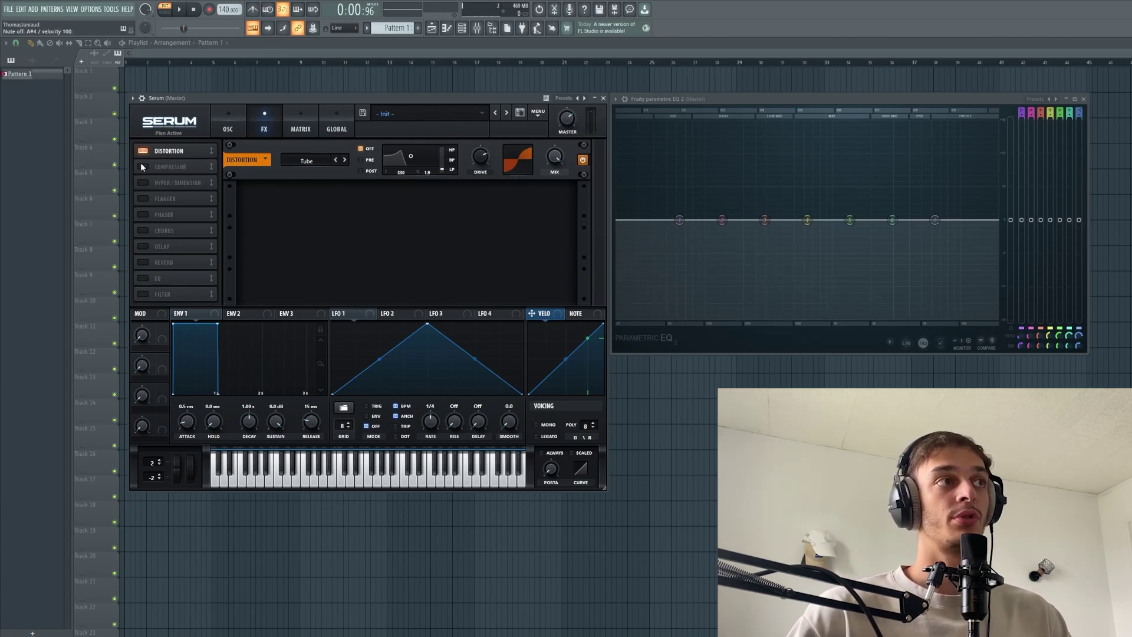
{"action": "left_click", "coordinate": [142, 167]}
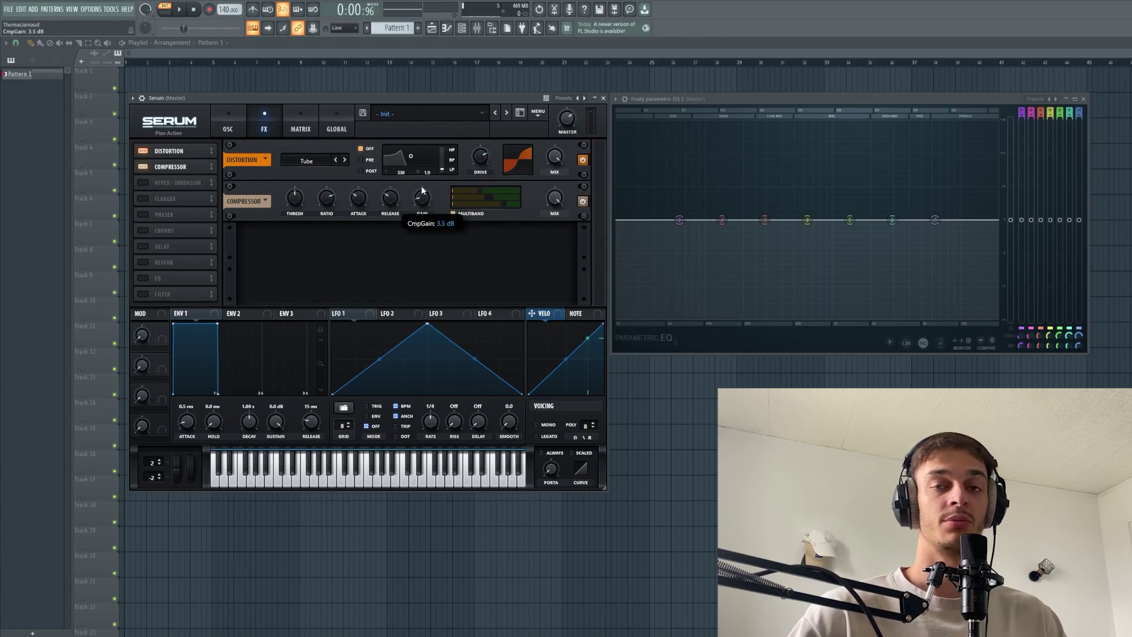
{"action": "scroll", "coordinate": [422, 198], "scroll_direction": "up", "scroll_amount": 2}
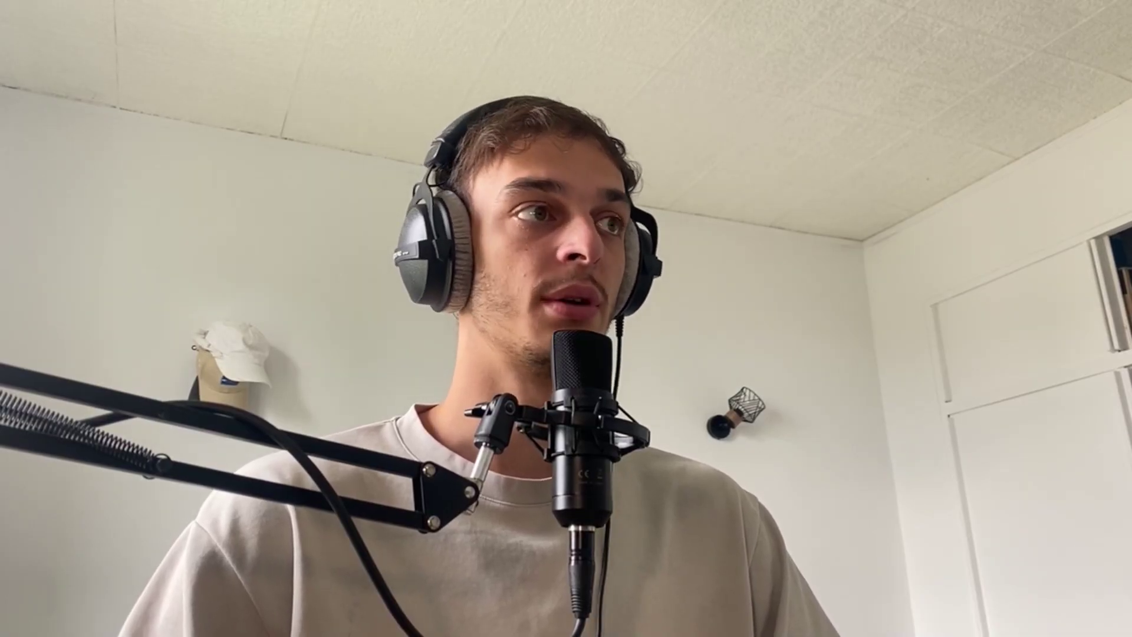
{"action": "left_click", "coordinate": [168, 280]}
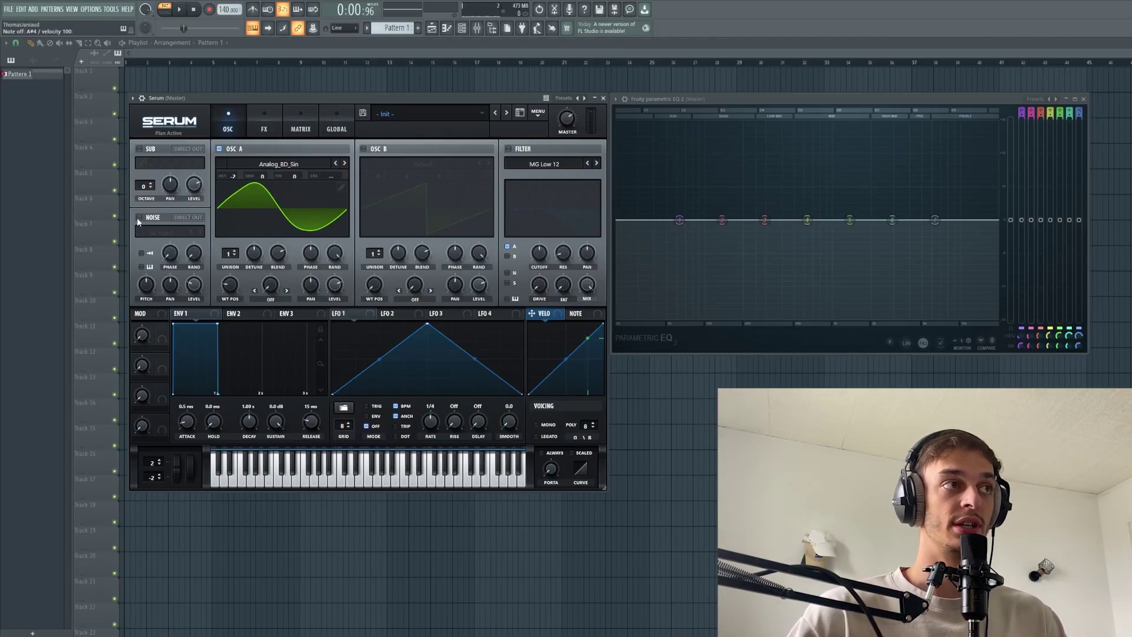
Enable the AC hum1 noise oscillator with LFO 1 modulating its level, and flatten the LFO 1 curve at full height.
{"action": "left_click", "coordinate": [140, 218]}
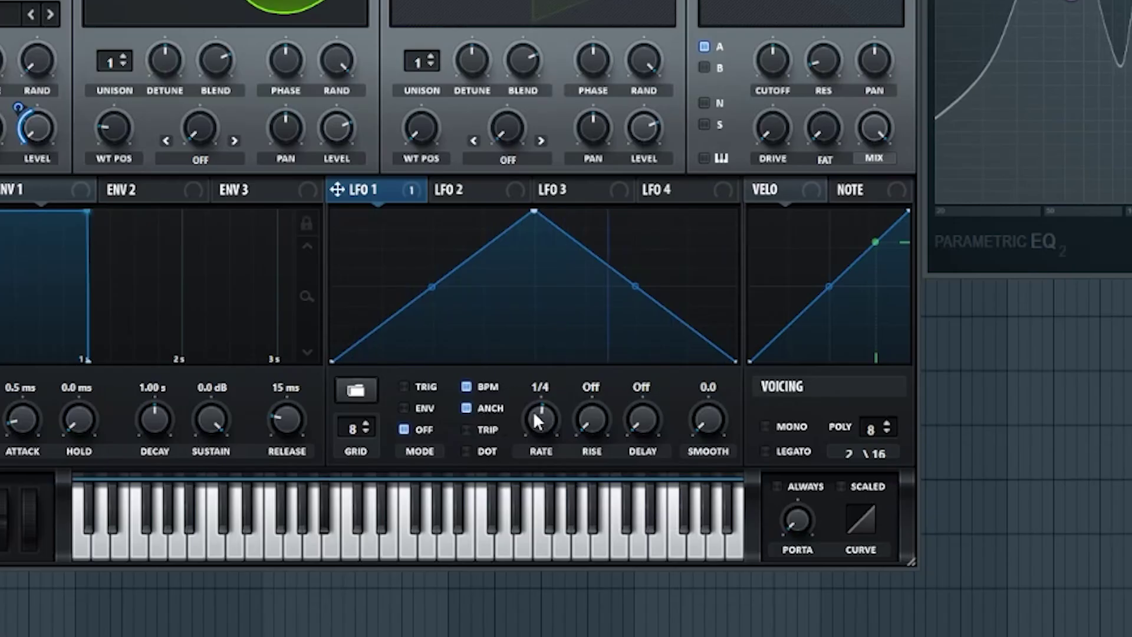
{"action": "mouse_move", "coordinate": [536, 398]}
{"action": "left_mouse_down"}
{"action": "mouse_move", "coordinate": [536, 388]}
{"action": "mouse_move", "coordinate": [539, 415]}
{"action": "mouse_move", "coordinate": [539, 380]}
{"action": "left_mouse_up"}
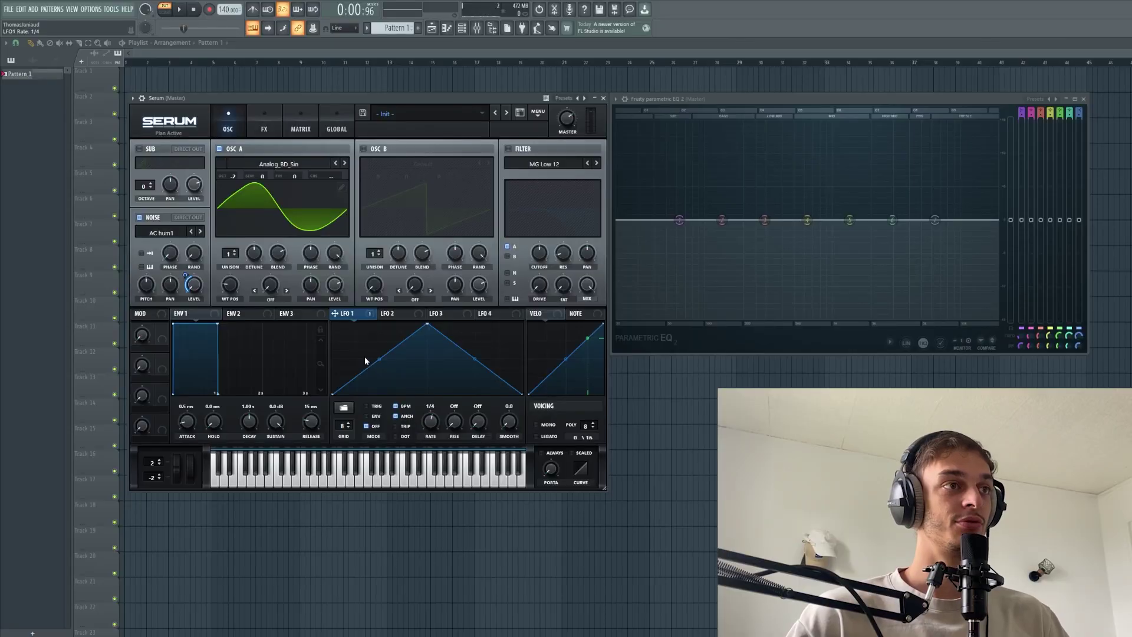
{"action": "left_click_drag", "start_coordinate": [333, 395], "coordinate": [318, 301]}
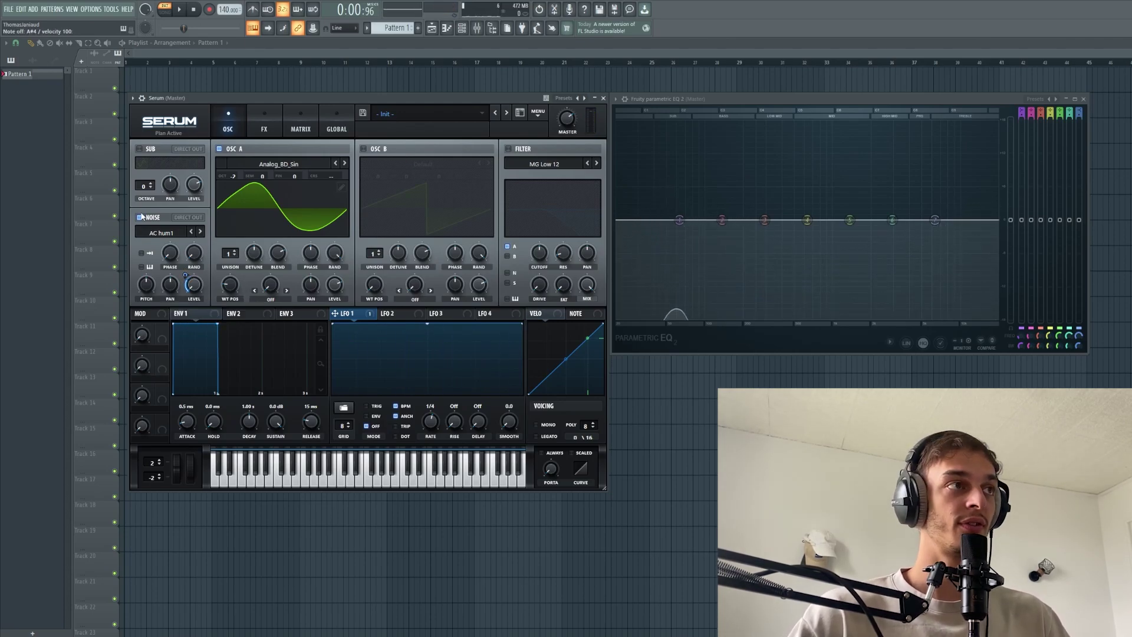
Compare the bass with the distortion, compressor and EQ bypassed and enabled, and return to the oscillator settings.
{"action": "left_click", "coordinate": [264, 123]}
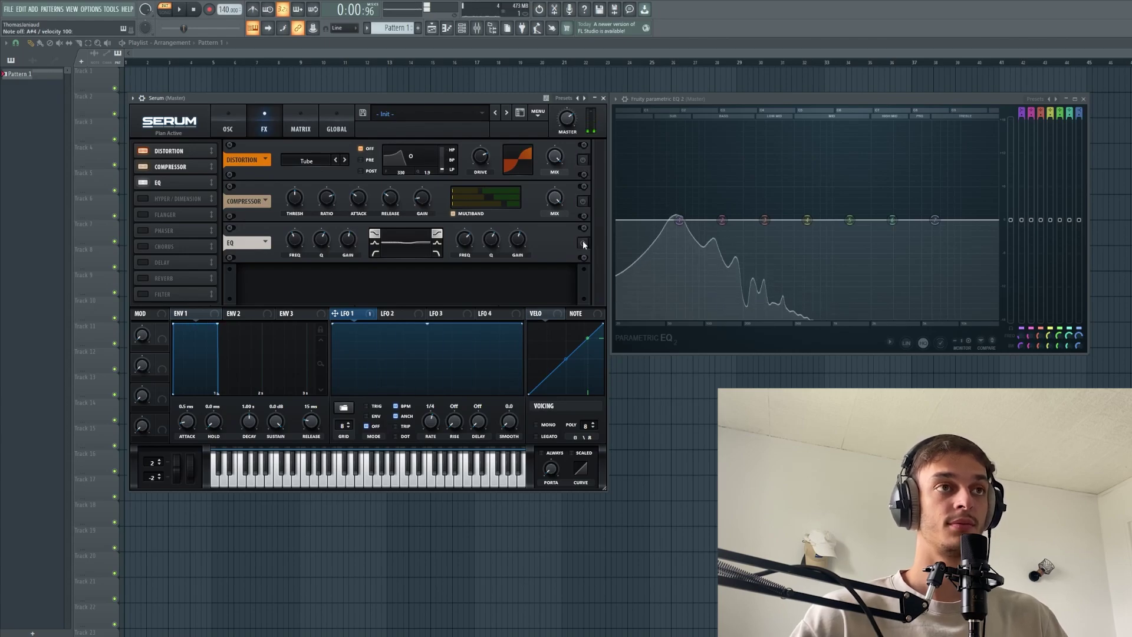
{"action": "left_click", "coordinate": [228, 125]}
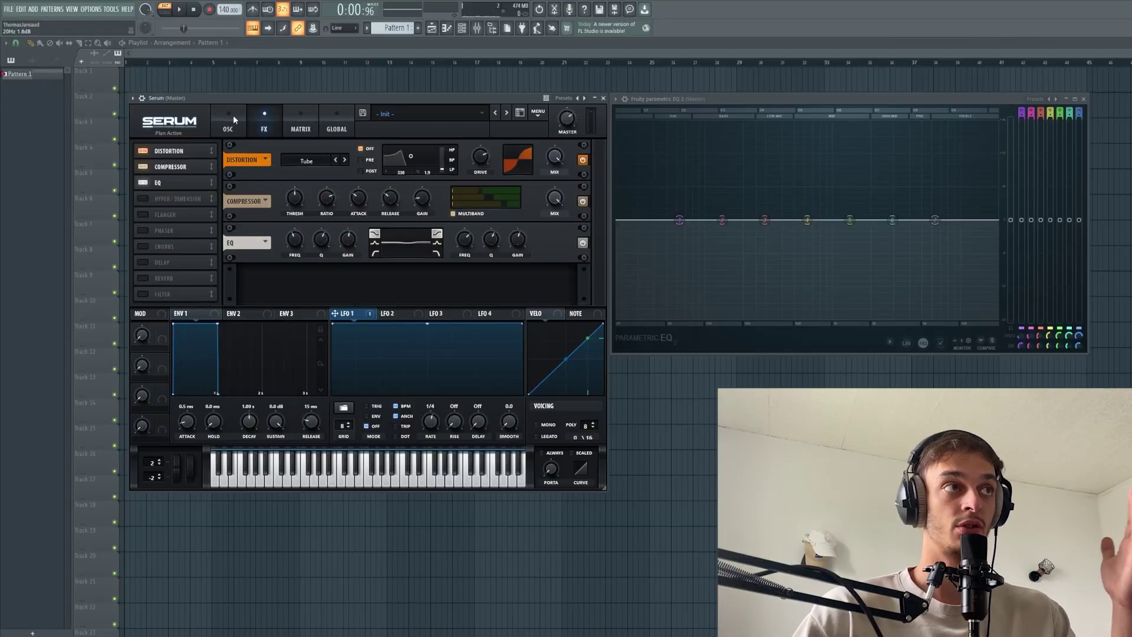
{"action": "left_click", "coordinate": [229, 121]}
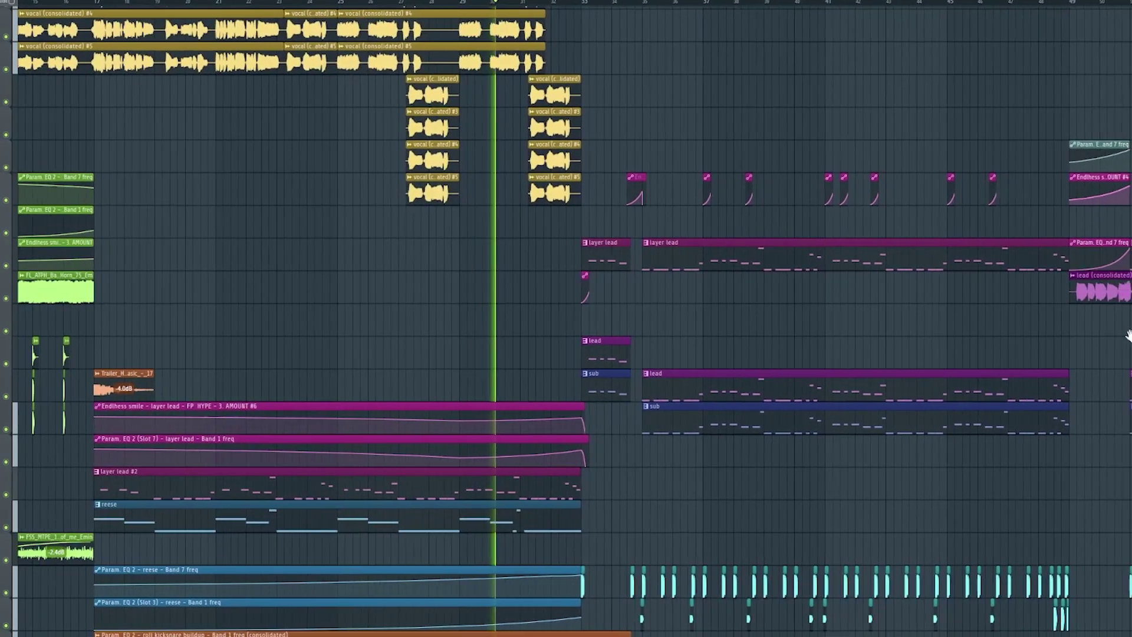
Solo the synth bus, reactivate the layer lead, keys and intro mixer channels, and play the drop without the sub.
{"action": "left_click_drag", "start_coordinate": [1088, 329], "coordinate": [781, 321]}
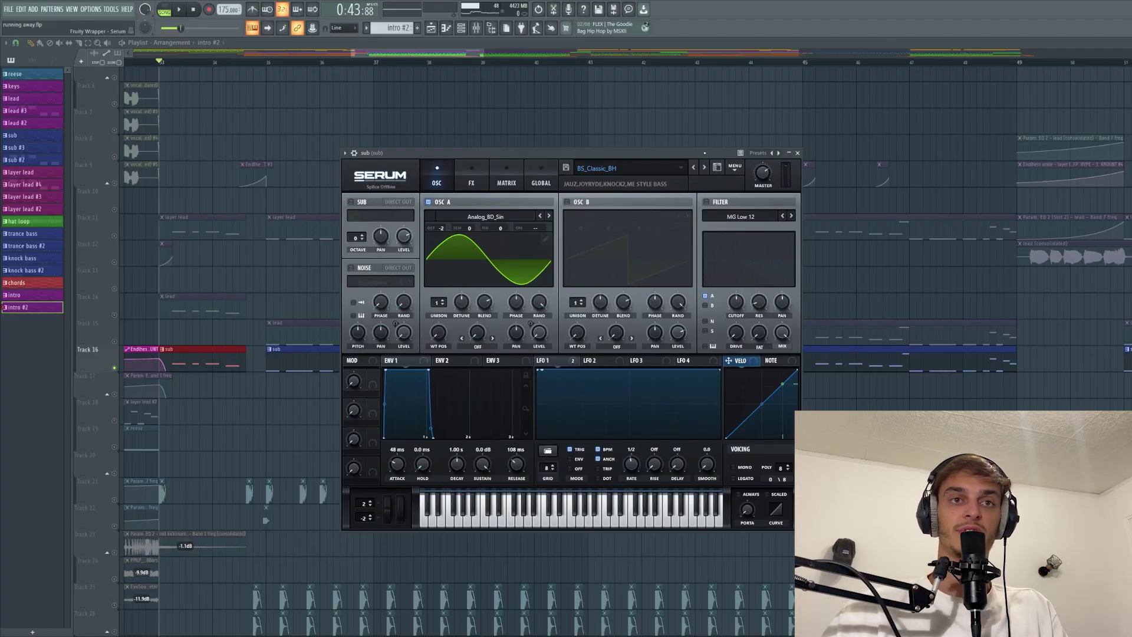
{"action": "key", "text": "space"}
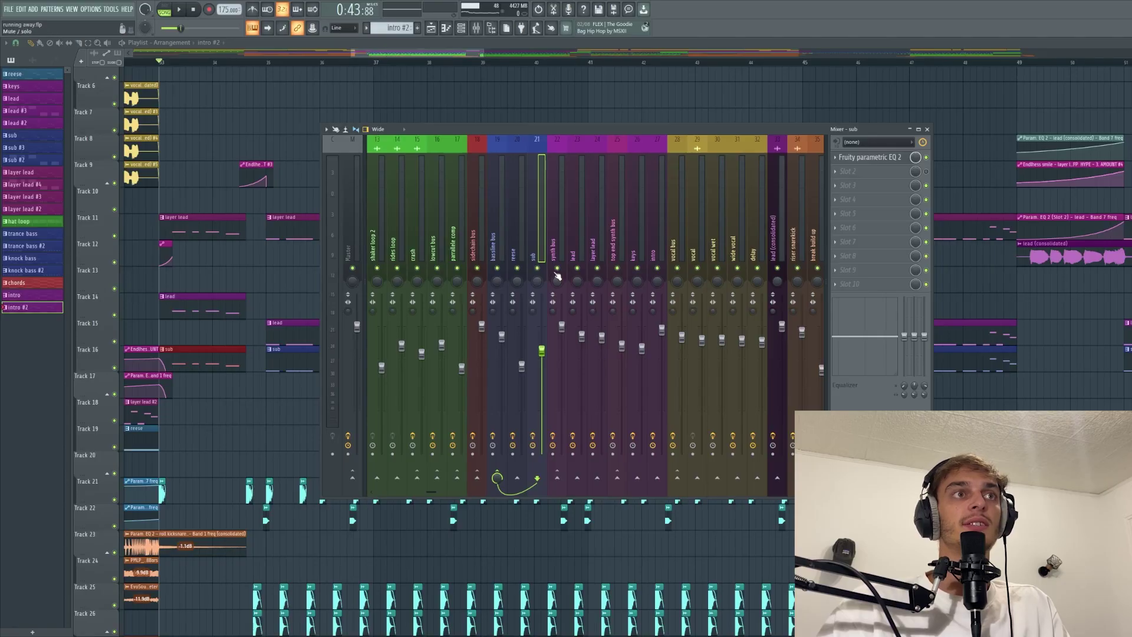
{"action": "right_click", "coordinate": [557, 268]}
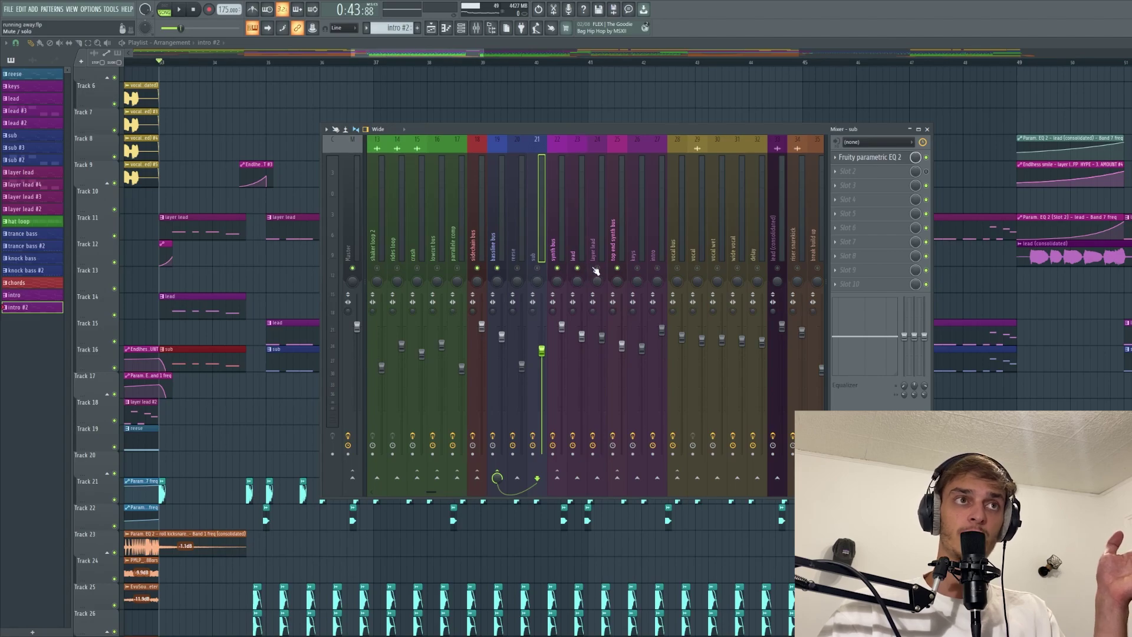
{"action": "left_click", "coordinate": [598, 268]}
{"action": "left_click", "coordinate": [637, 268]}
{"action": "left_click", "coordinate": [658, 269]}
{"action": "key", "text": "space"}
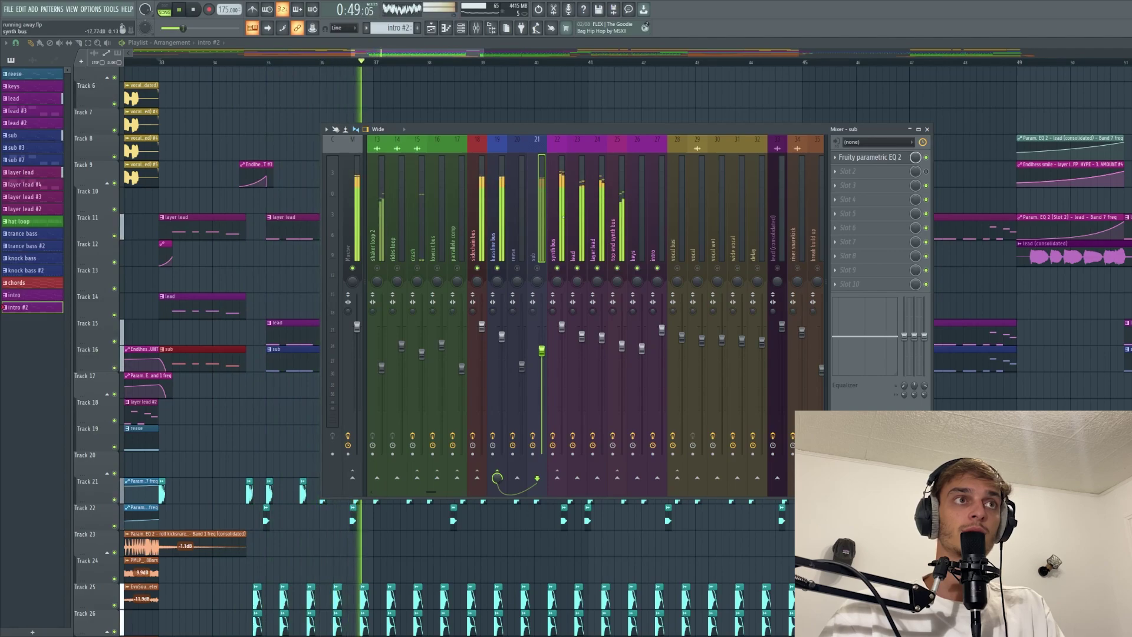
{"action": "key", "text": "space"}
Examine the bassline bus effect chain and its Fruity parametric EQ 2 low cut, and close the EQ.
{"action": "left_click", "coordinate": [497, 224]}
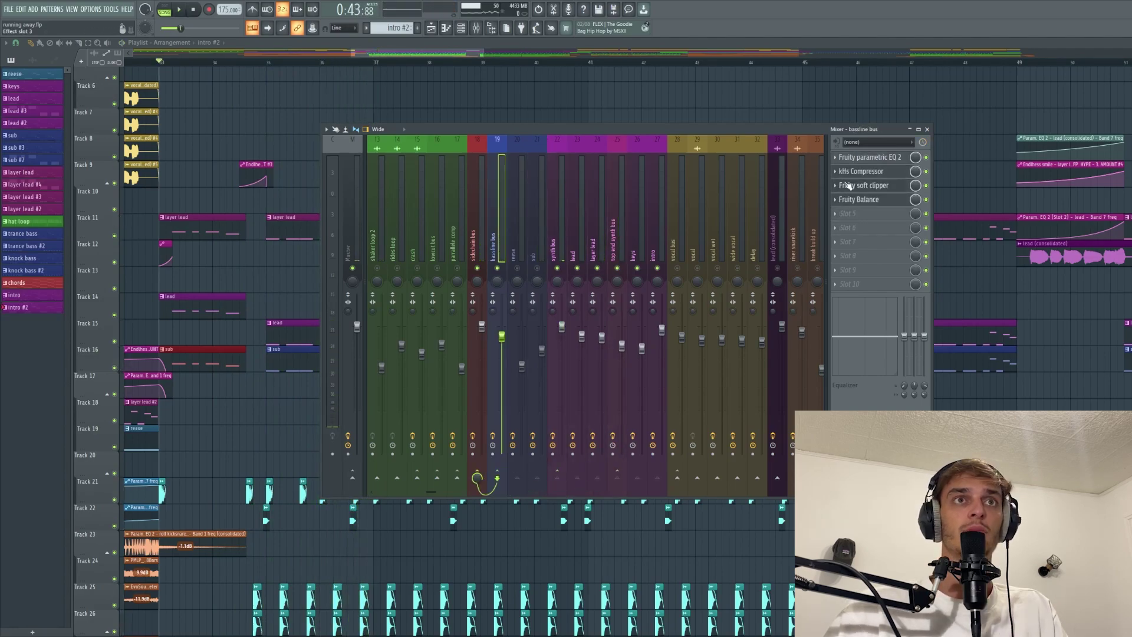
{"action": "left_click", "coordinate": [873, 158]}
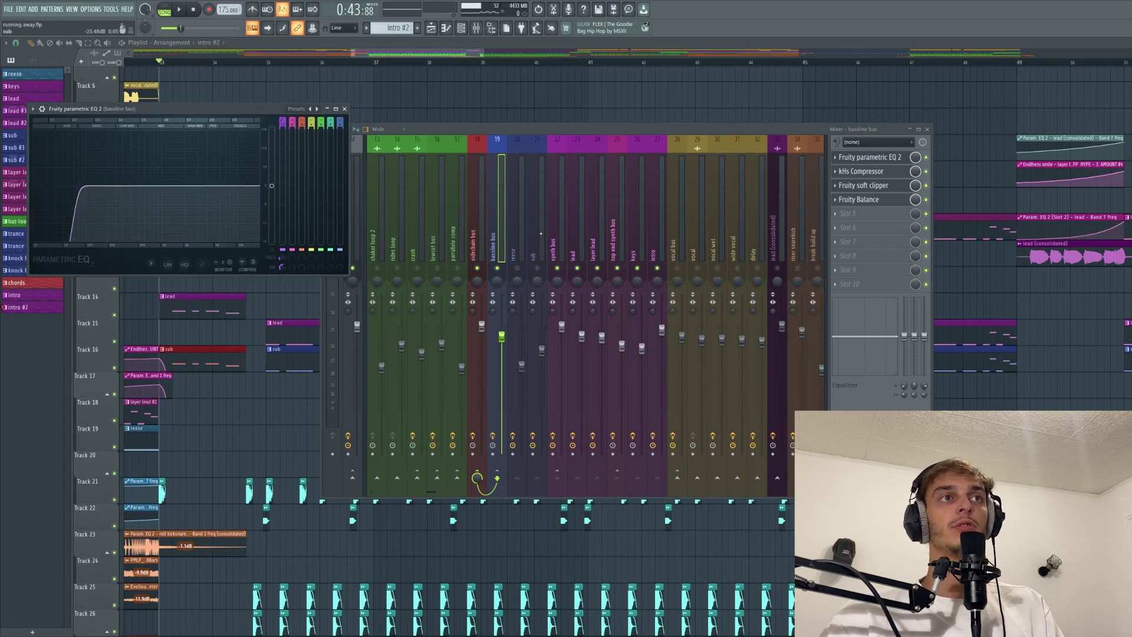
{"action": "left_click", "coordinate": [553, 242]}
{"action": "key", "text": "Right"}
{"action": "key", "text": "Right"}
{"action": "key", "text": "Right"}
{"action": "key", "text": "Right"}
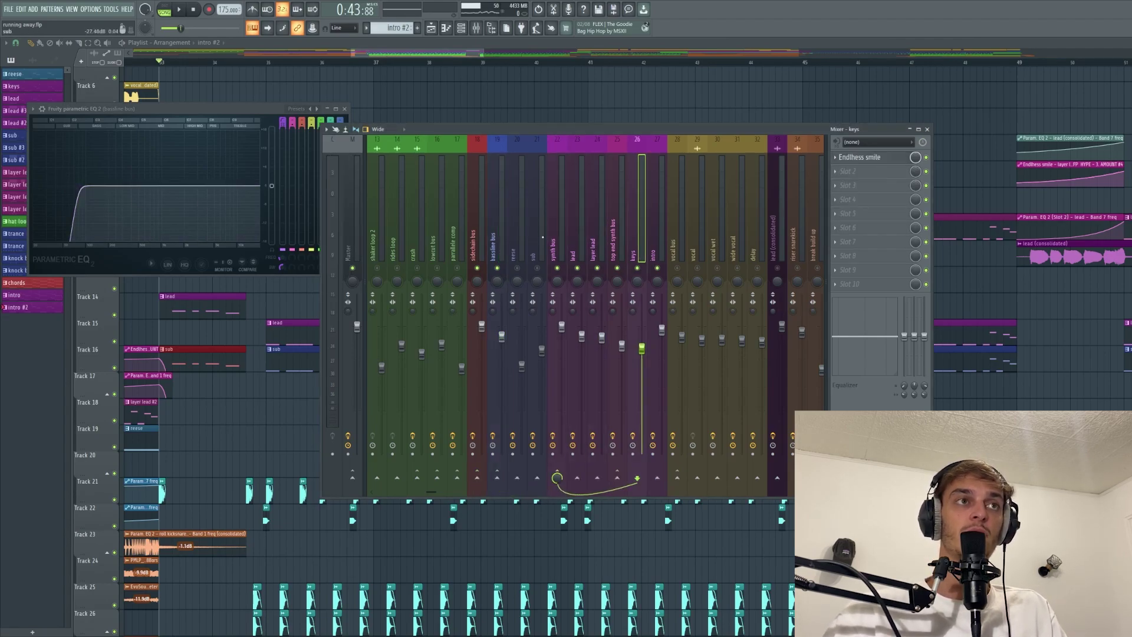
{"action": "left_click", "coordinate": [500, 243]}
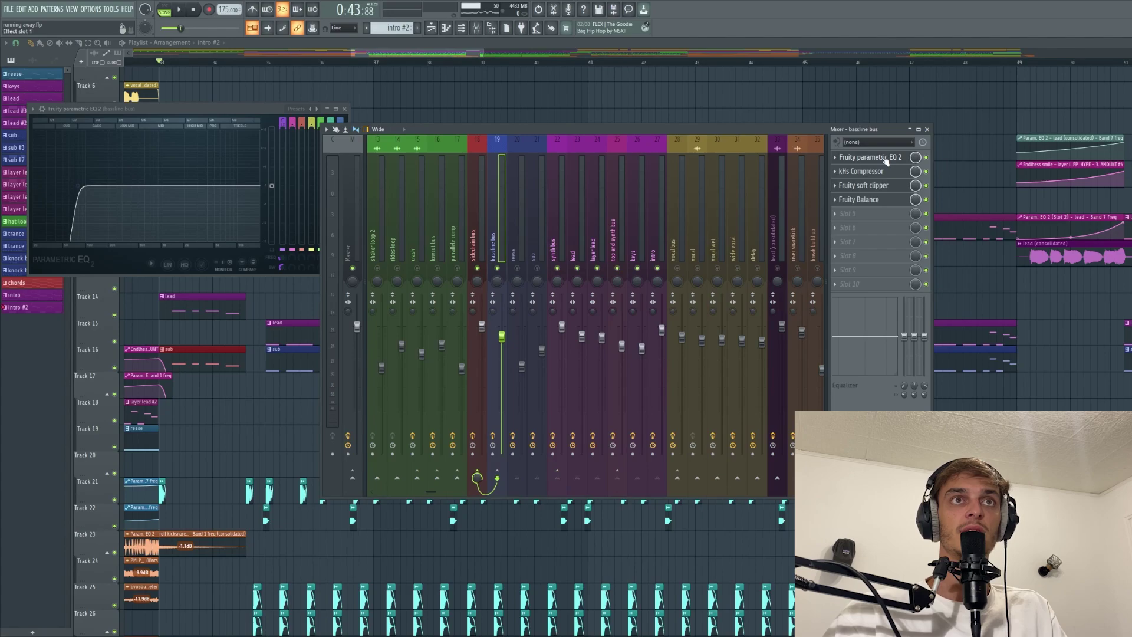
{"action": "key", "text": "Escape"}
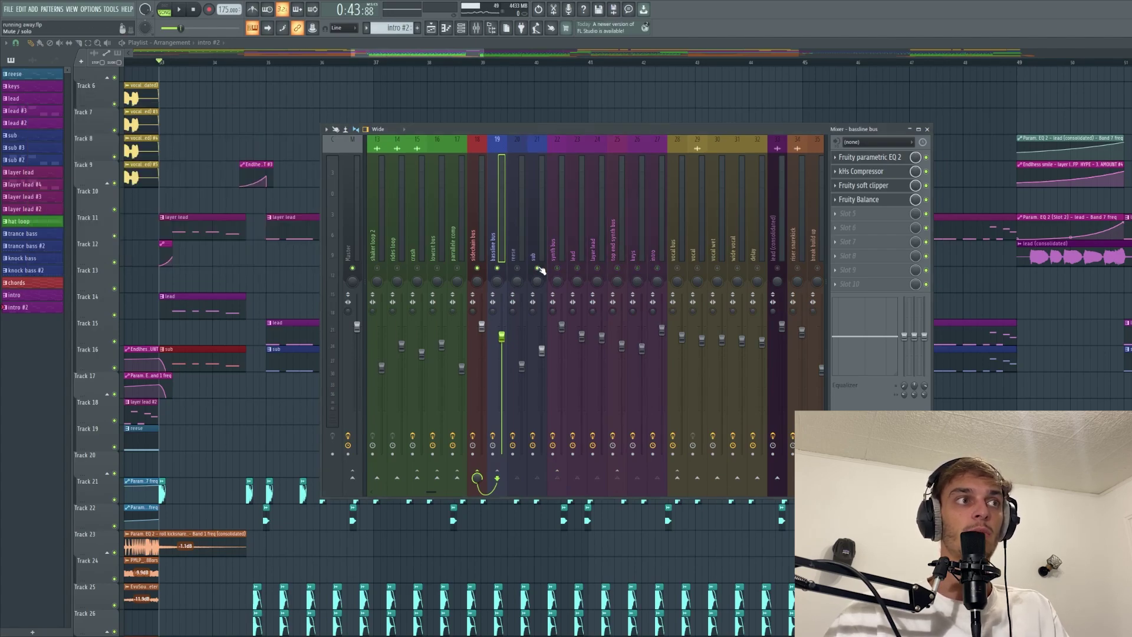
Select the master channel and play the drop with the sub muted and with it active to compare them.
{"action": "key", "text": "Home"}
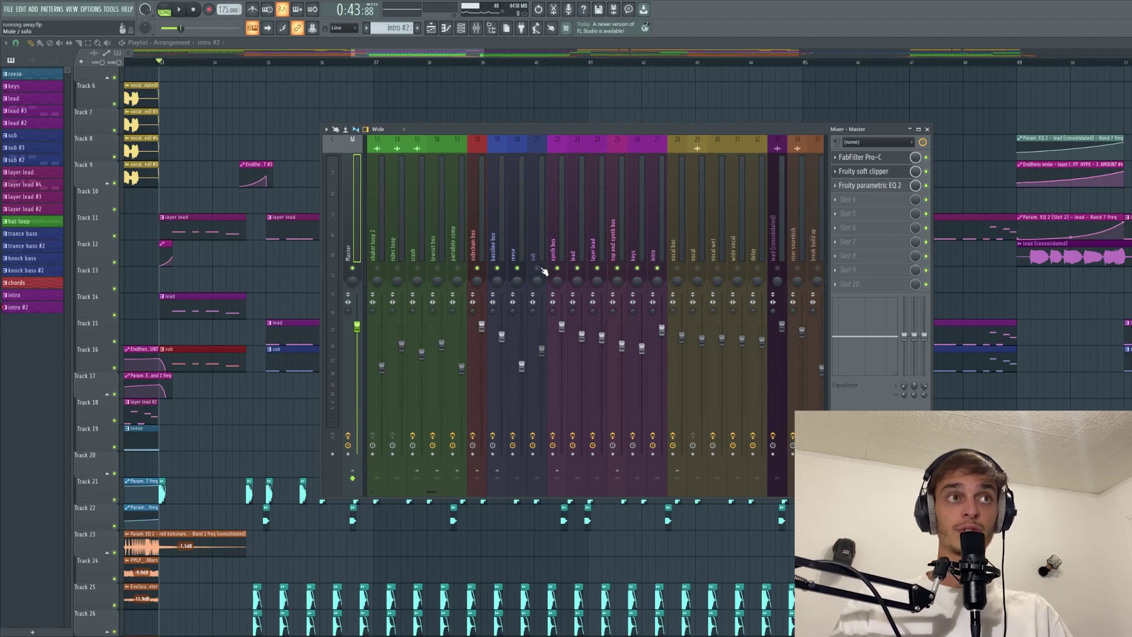
{"action": "key", "text": "space"}
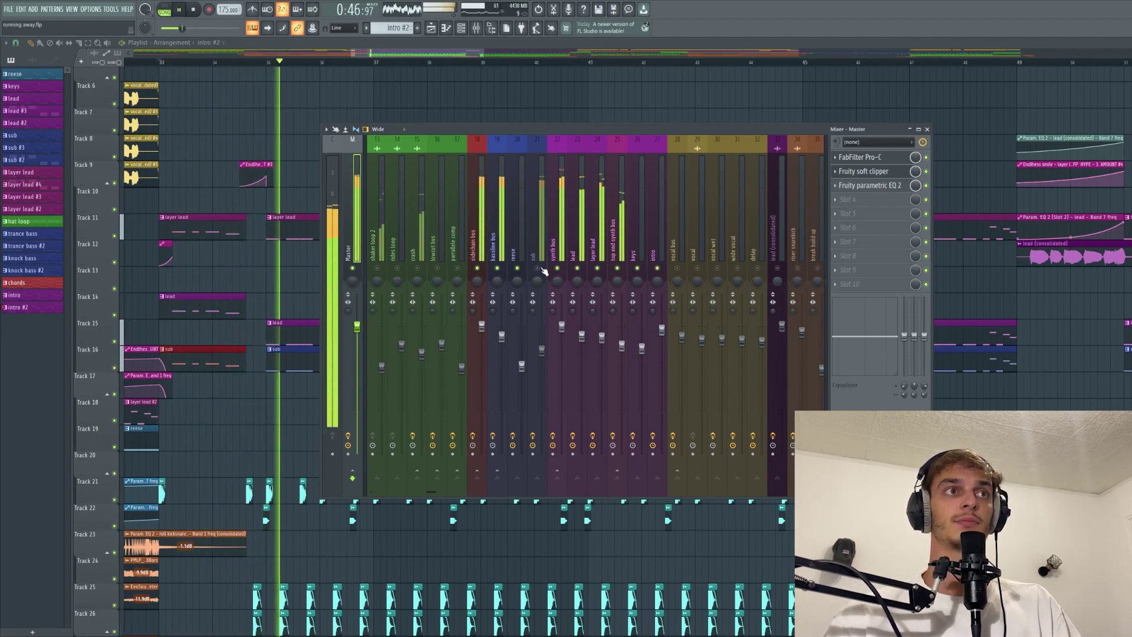
{"action": "key", "text": "space"}
{"action": "key", "text": "space"}
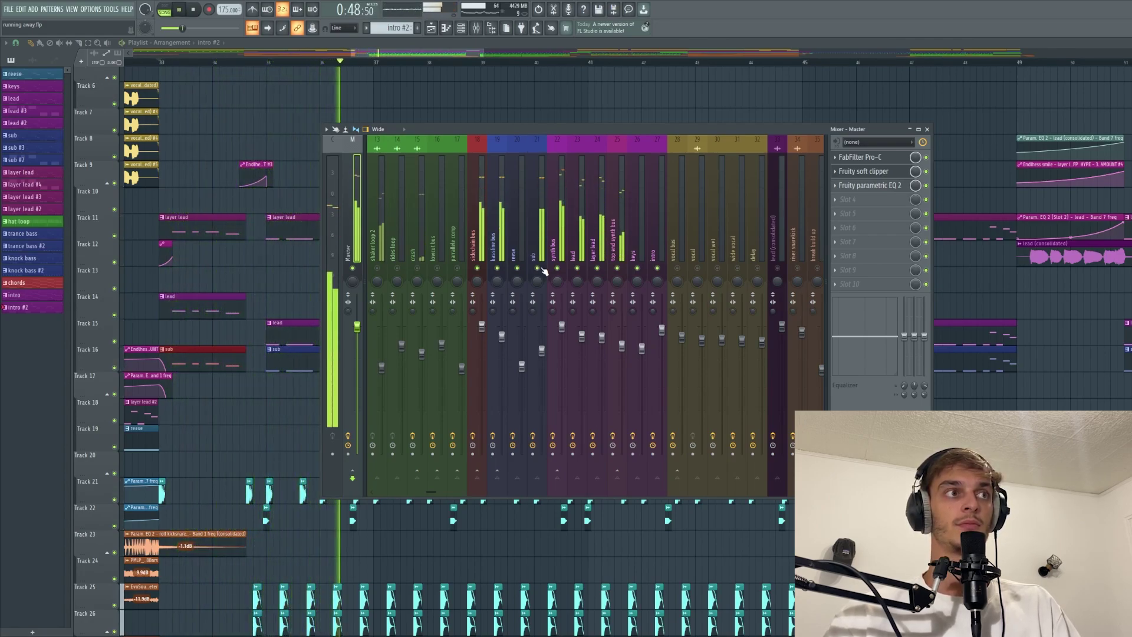
{"action": "key", "text": "space"}
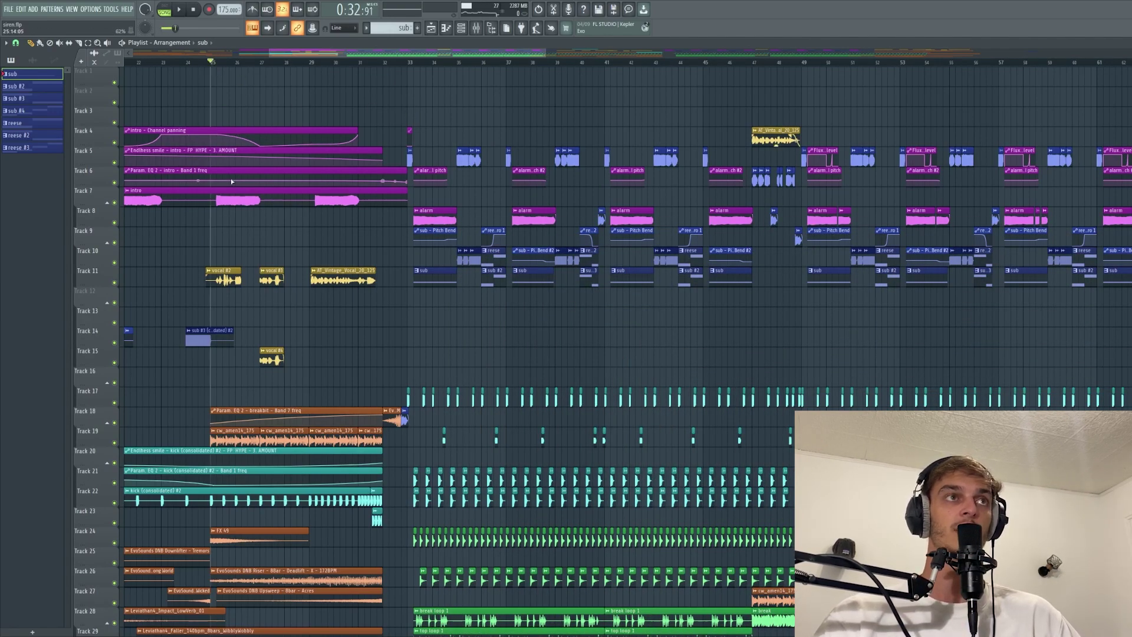
Play the second project's build-up into the drop and examine how the sub and reese clips are arranged.
{"action": "scroll", "coordinate": [150, 233], "scroll_direction": "up", "scroll_amount": 4, "text": "ctrl"}
{"action": "key", "text": "space"}
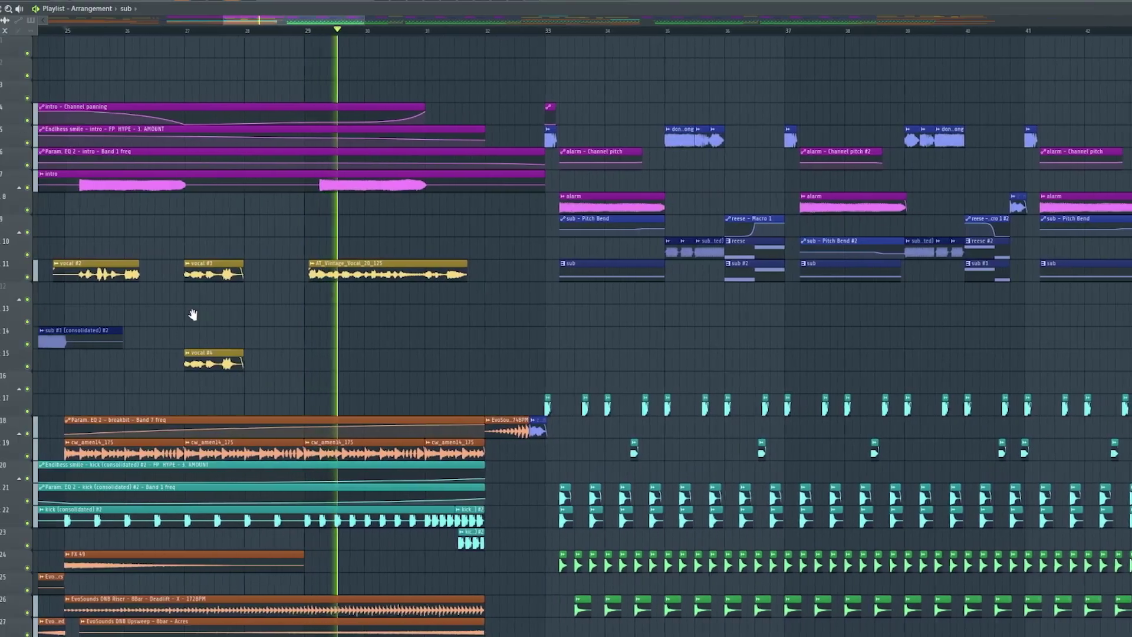
{"action": "left_click_drag", "start_coordinate": [192, 314], "coordinate": [144, 314]}
{"action": "mouse_move", "coordinate": [895, 320]}
{"action": "left_mouse_down"}
{"action": "mouse_move", "coordinate": [511, 306]}
{"action": "mouse_move", "coordinate": [337, 365]}
{"action": "left_mouse_up"}
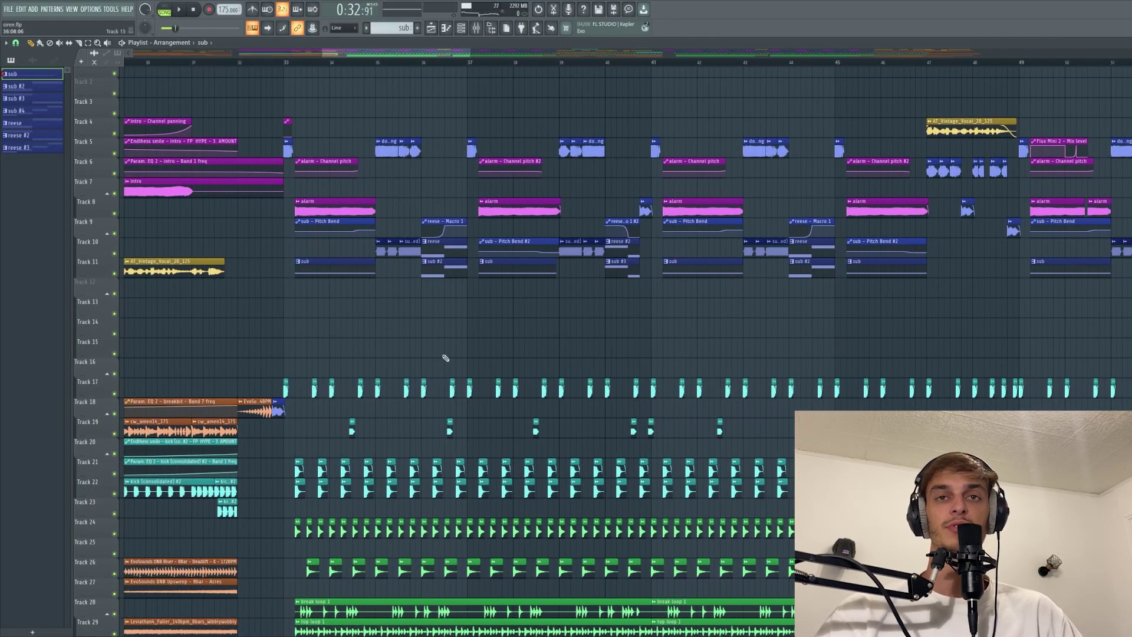
Inspect the alarm and dongdong samples and the neighbouring Track 5 bass clips in the drop, and check the reese pattern.
{"action": "scroll", "coordinate": [446, 358], "scroll_direction": "up", "scroll_amount": 4}
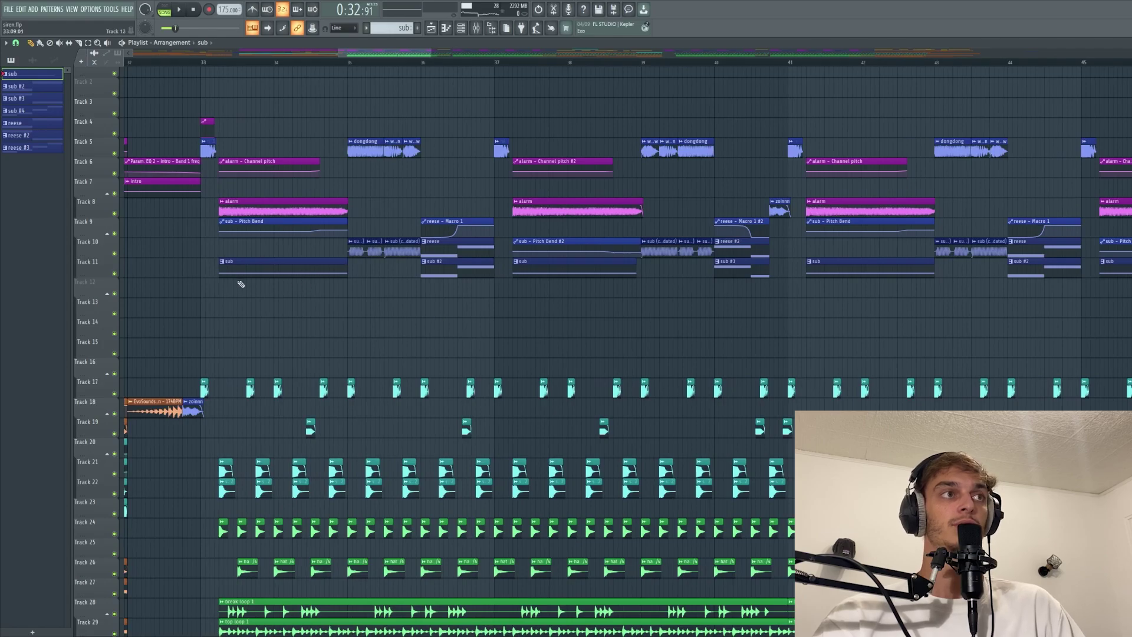
{"action": "scroll", "coordinate": [198, 288], "scroll_direction": "up", "scroll_amount": 2}
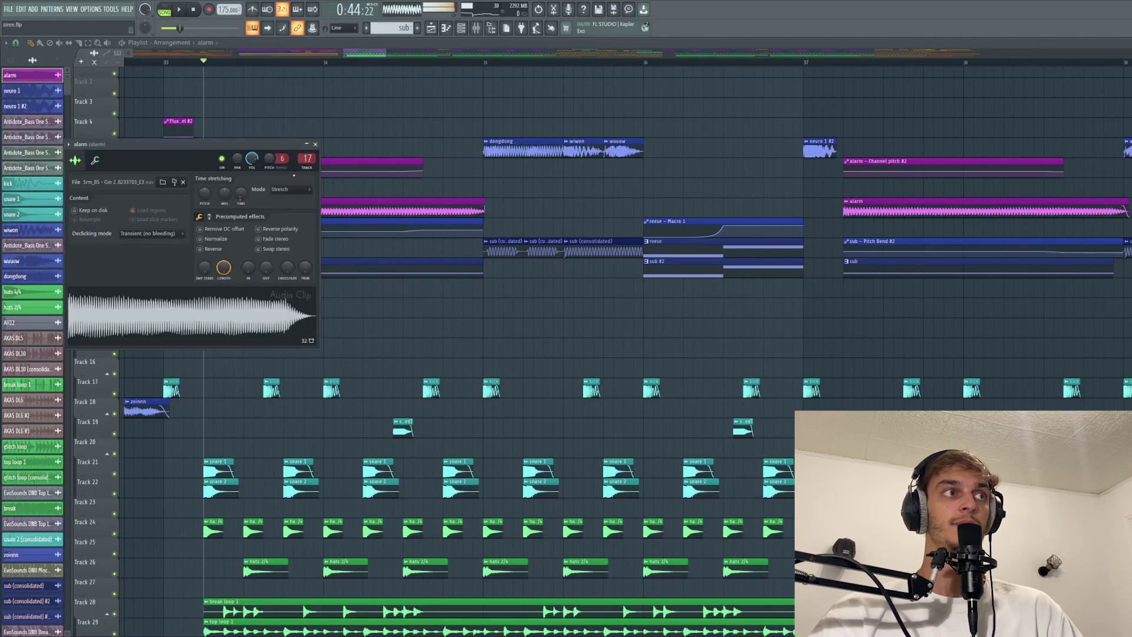
{"action": "left_click", "coordinate": [315, 145]}
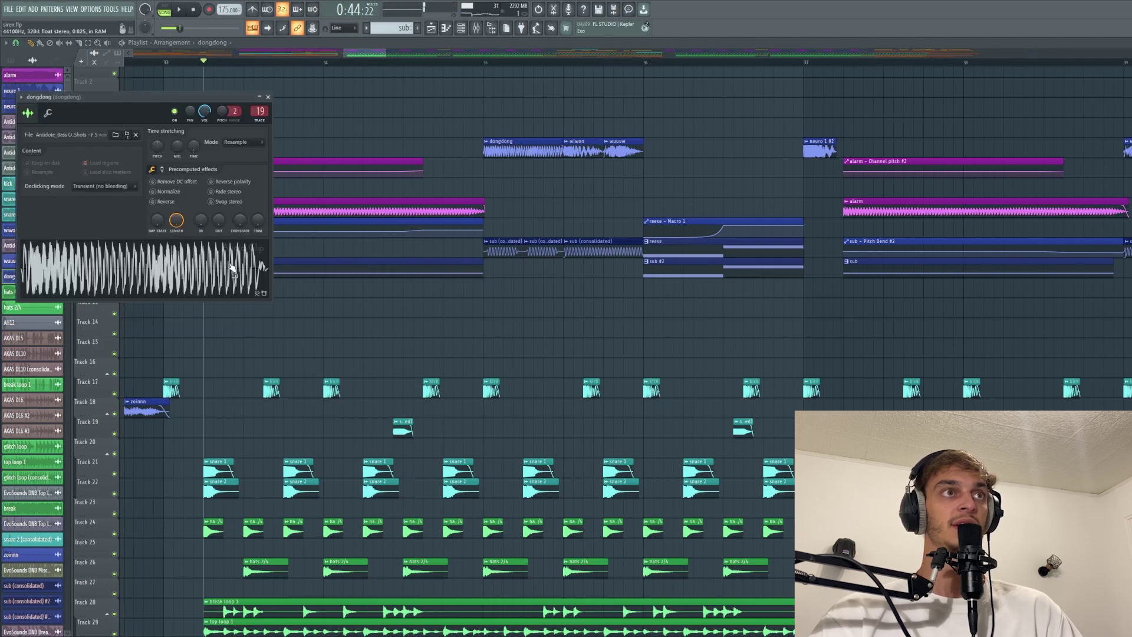
{"action": "left_click", "coordinate": [586, 140]}
{"action": "left_click", "coordinate": [617, 142]}
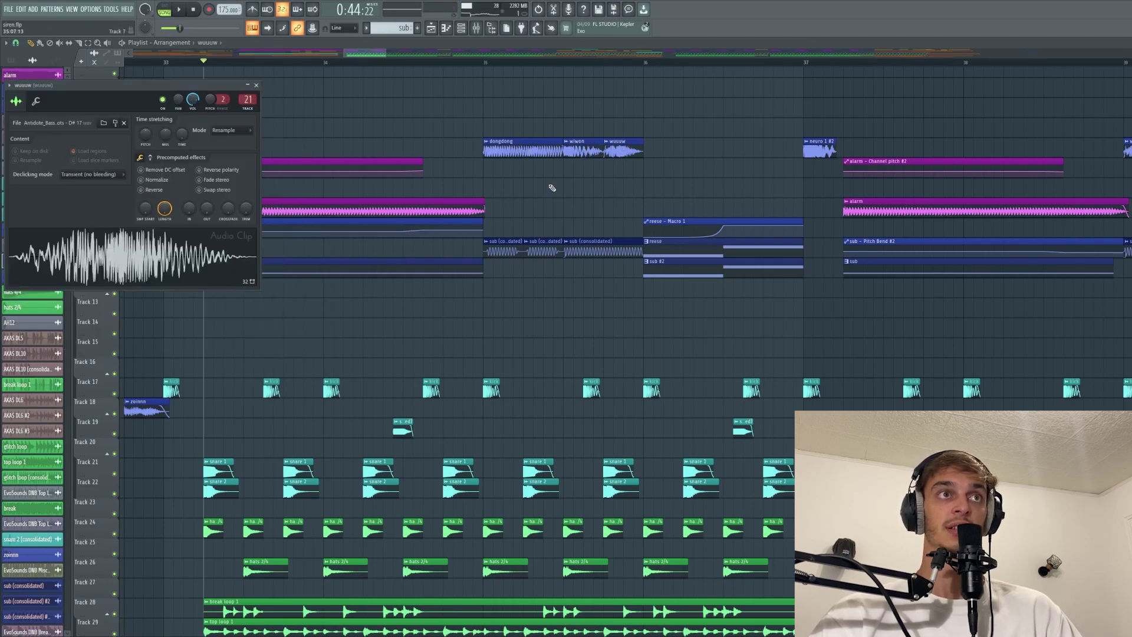
{"action": "double_click", "coordinate": [663, 243]}
{"action": "key", "text": "space"}
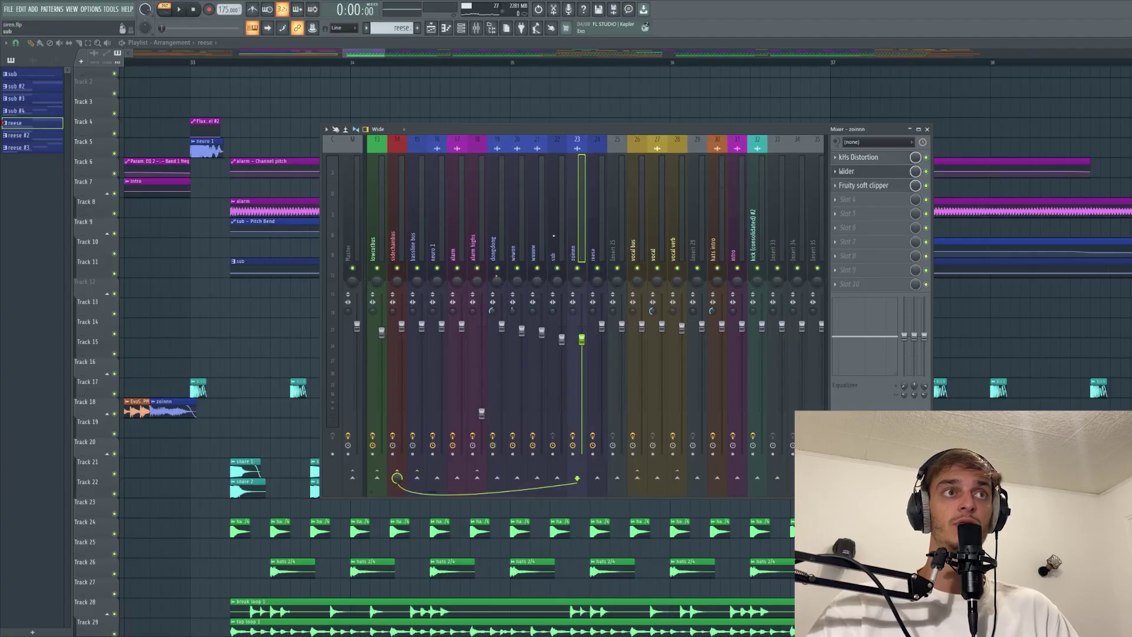
Compare the effect chains of the individual bass channels and examine the low cut in the bassline bus Fruity parametric EQ 2.
{"action": "left_click", "coordinate": [557, 248]}
{"action": "left_click", "coordinate": [537, 248]}
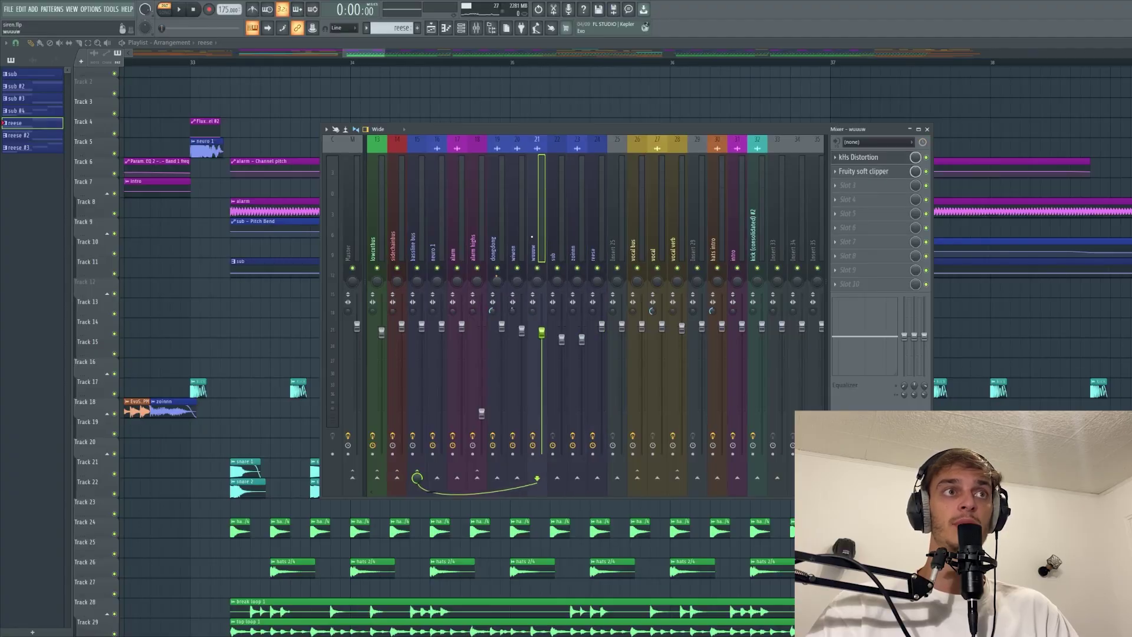
{"action": "left_click", "coordinate": [421, 238]}
{"action": "left_click", "coordinate": [864, 158]}
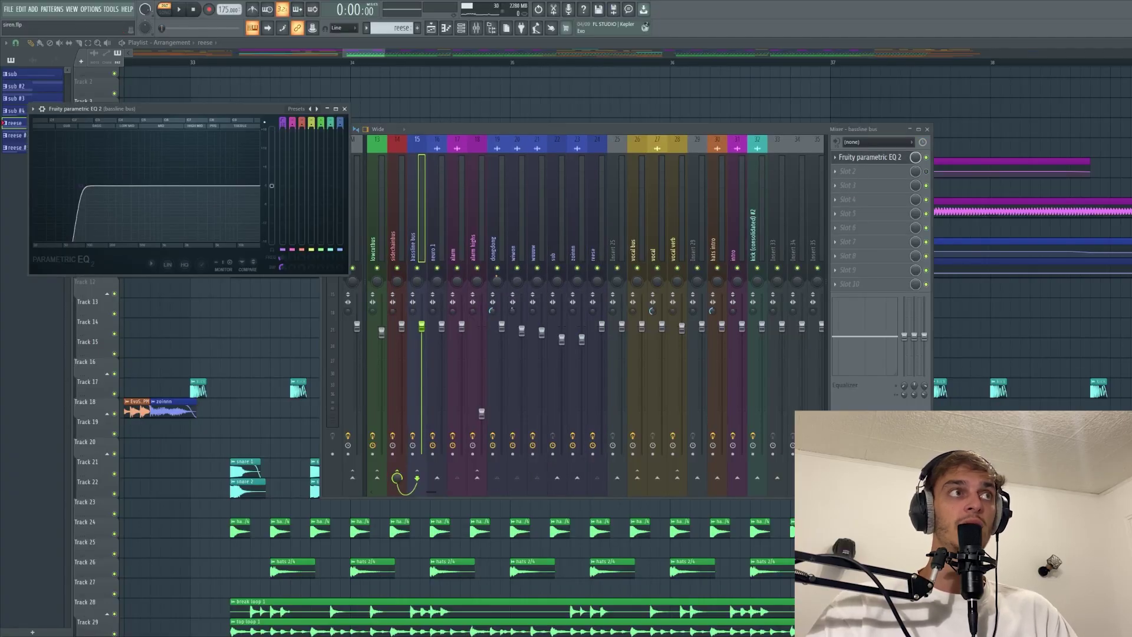
{"action": "left_click_drag", "start_coordinate": [246, 107], "coordinate": [674, 218]}
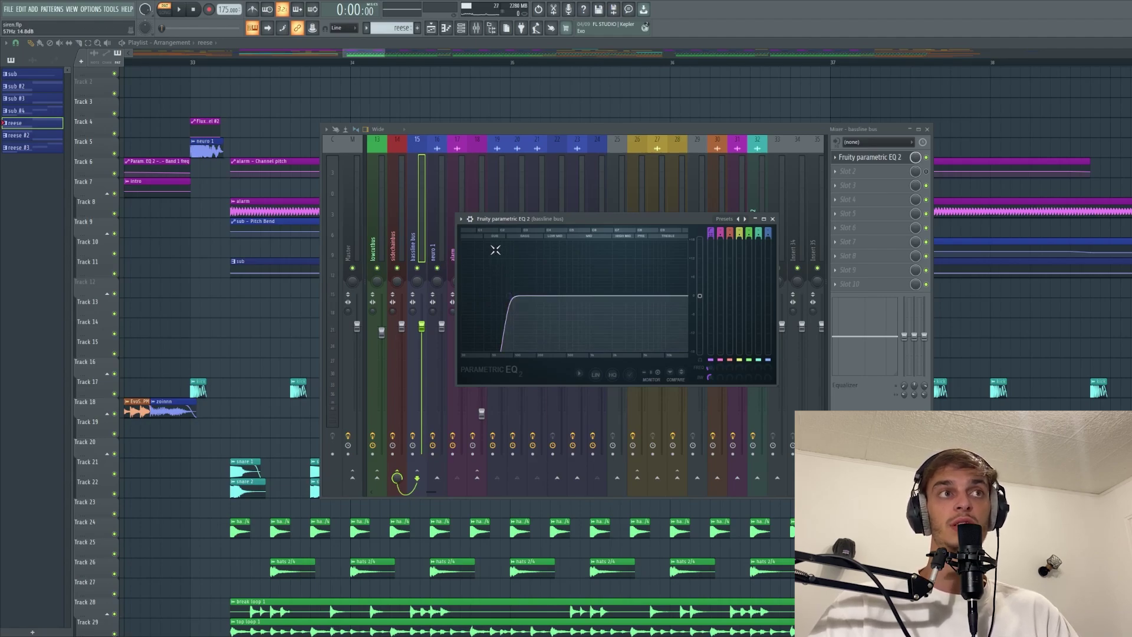
{"action": "left_click", "coordinate": [864, 158]}
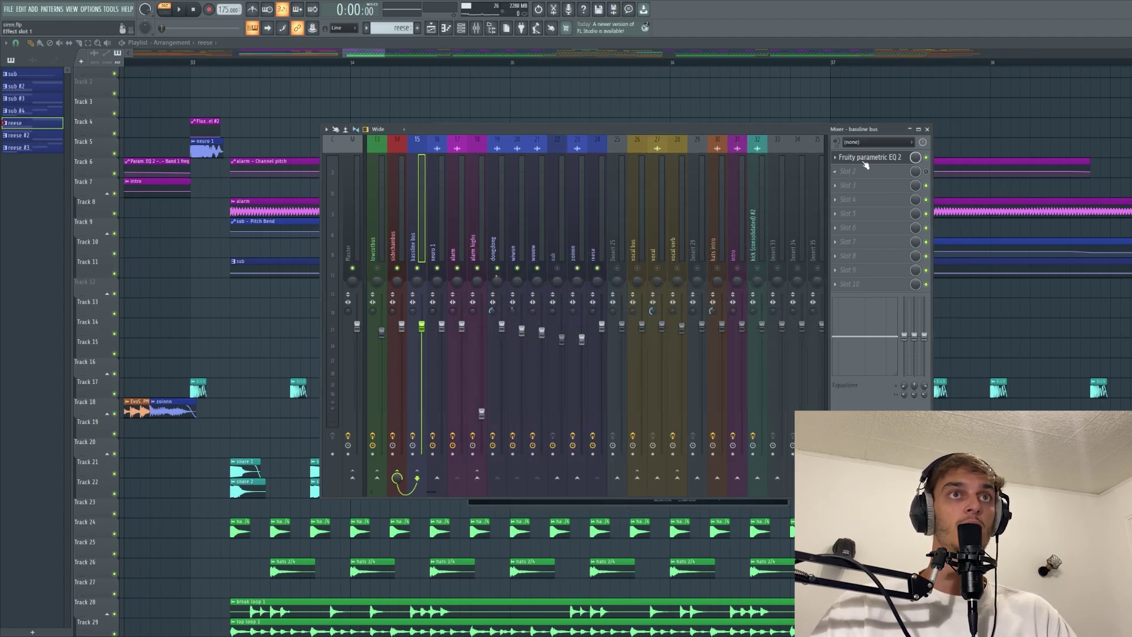
{"action": "left_click", "coordinate": [892, 158]}
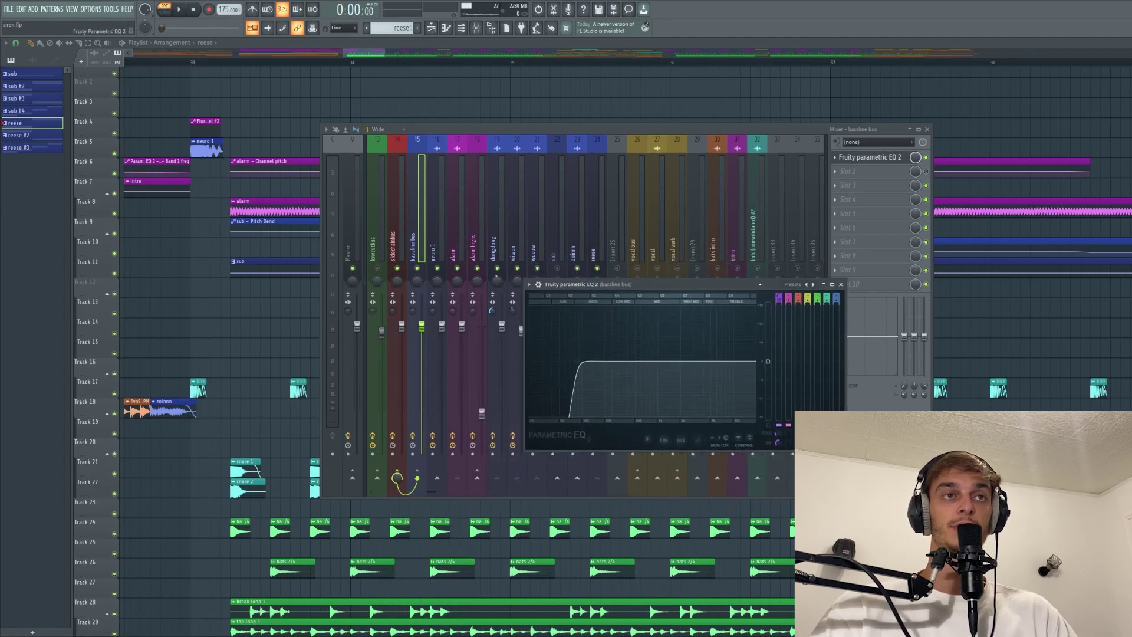
{"action": "key", "text": "F12"}
Play the drop twice while watching the bassline bus, sub and reese levels in the mixer.
{"action": "key", "text": "space"}
{"action": "left_click", "coordinate": [491, 30]}
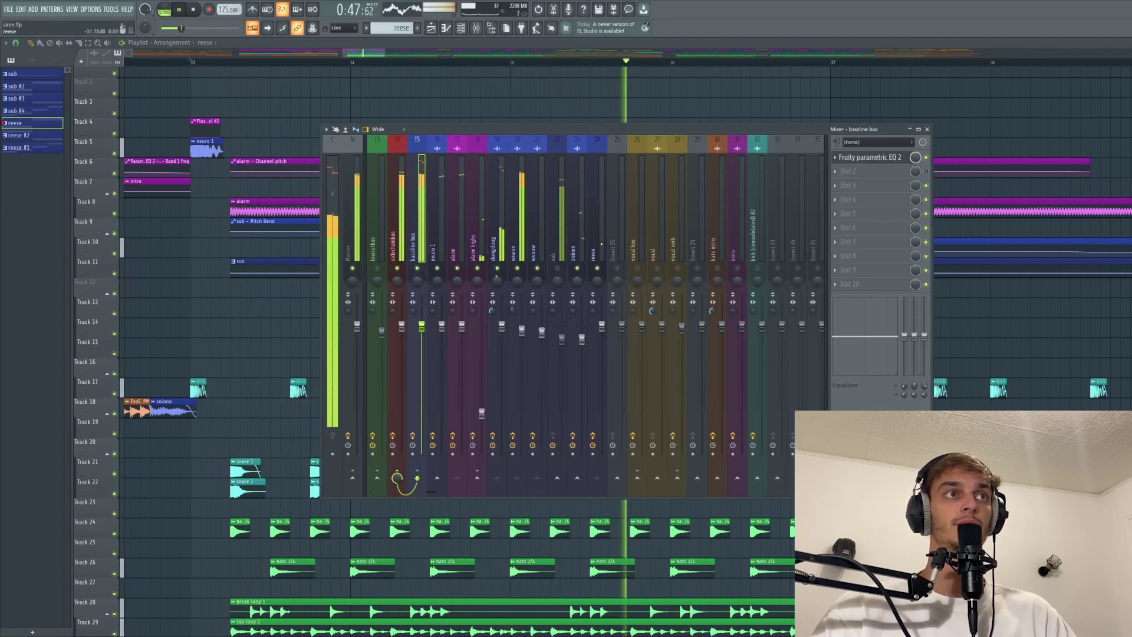
{"action": "key", "text": "space"}
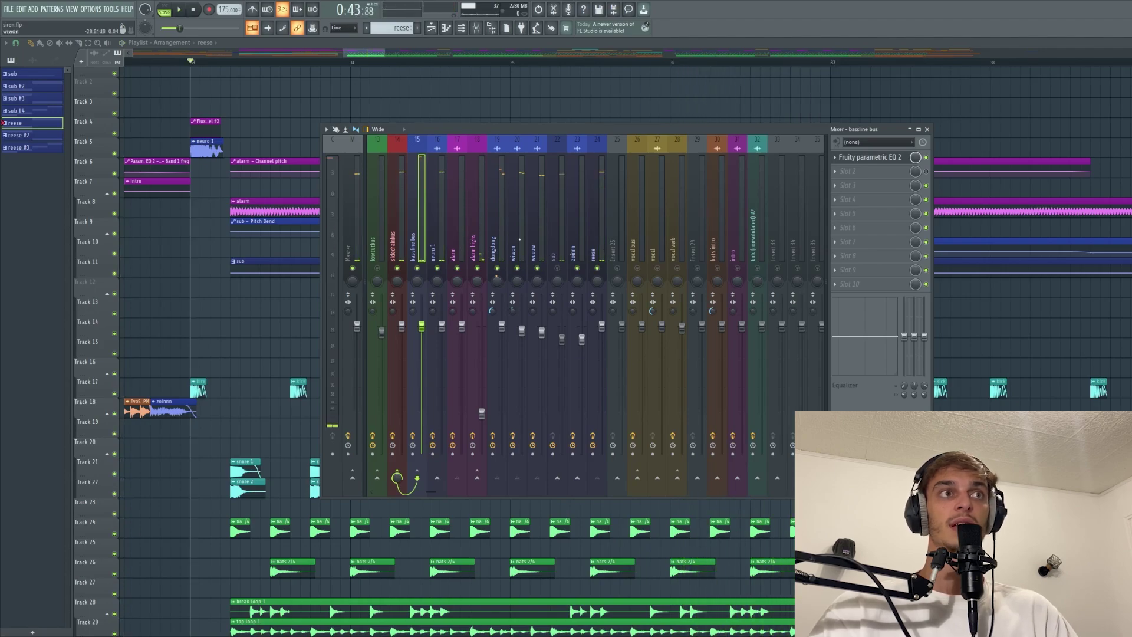
{"action": "key", "text": "space"}
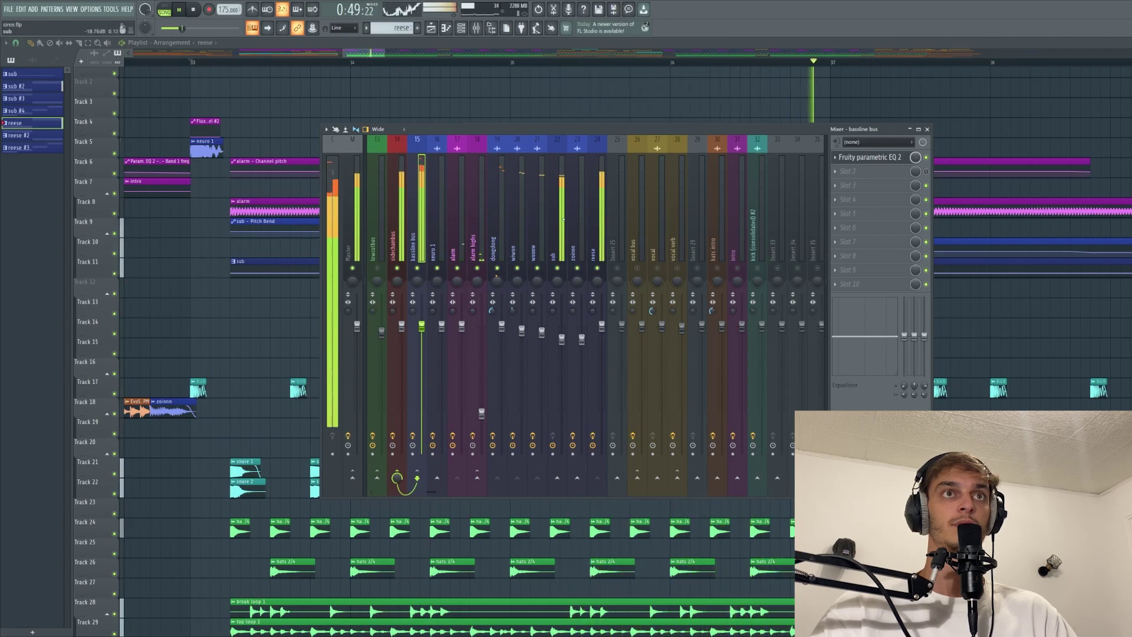
{"action": "key", "text": "space"}
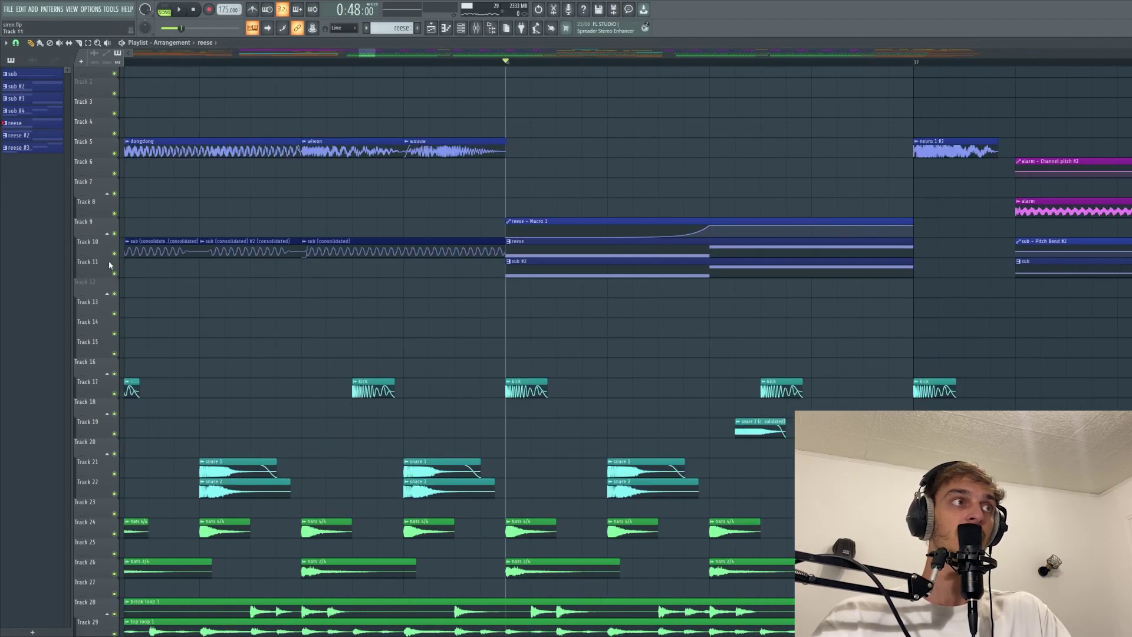
Solo playlist Track 10, play its reese clip, and reactivate Tracks 9 and 11 alongside it.
{"action": "right_click", "coordinate": [115, 254]}
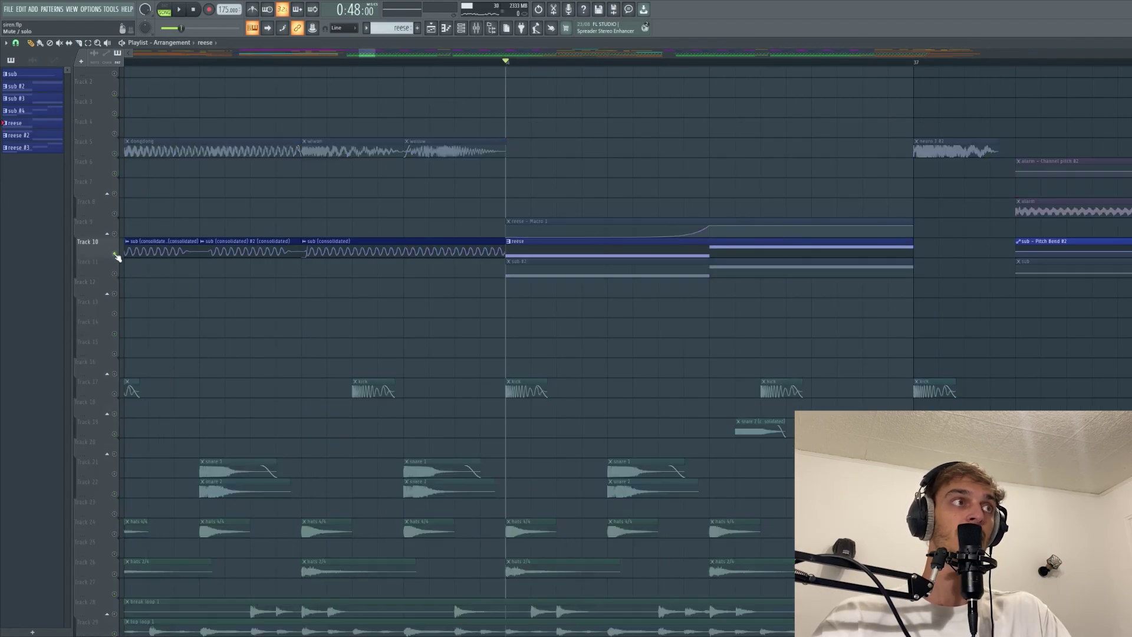
{"action": "key", "text": "space"}
{"action": "key", "text": "space"}
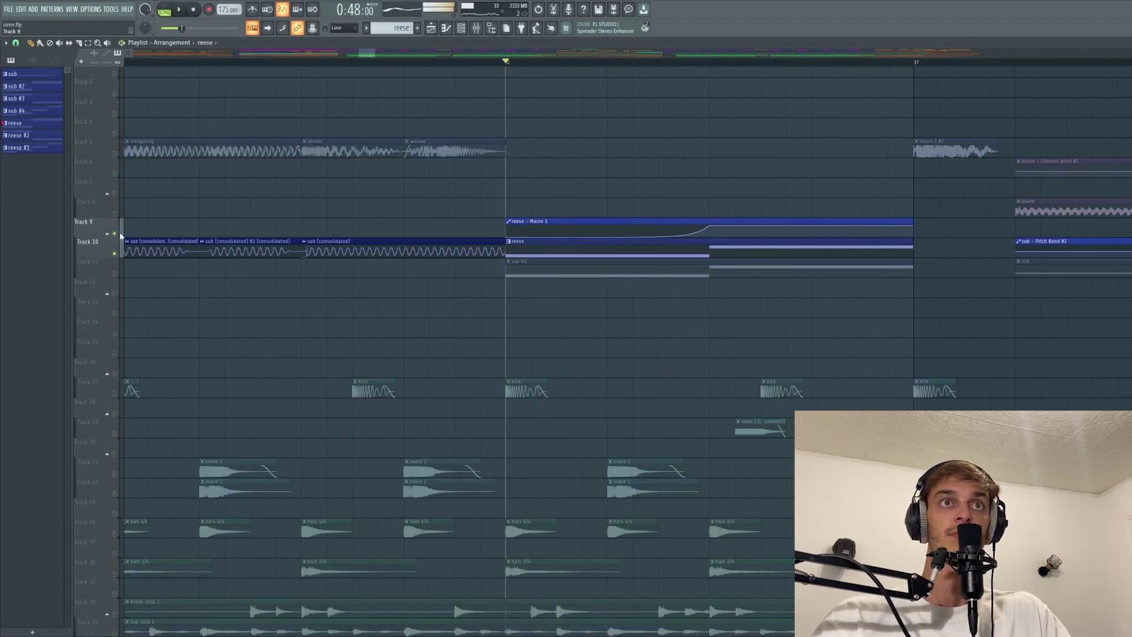
{"action": "left_click", "coordinate": [115, 273]}
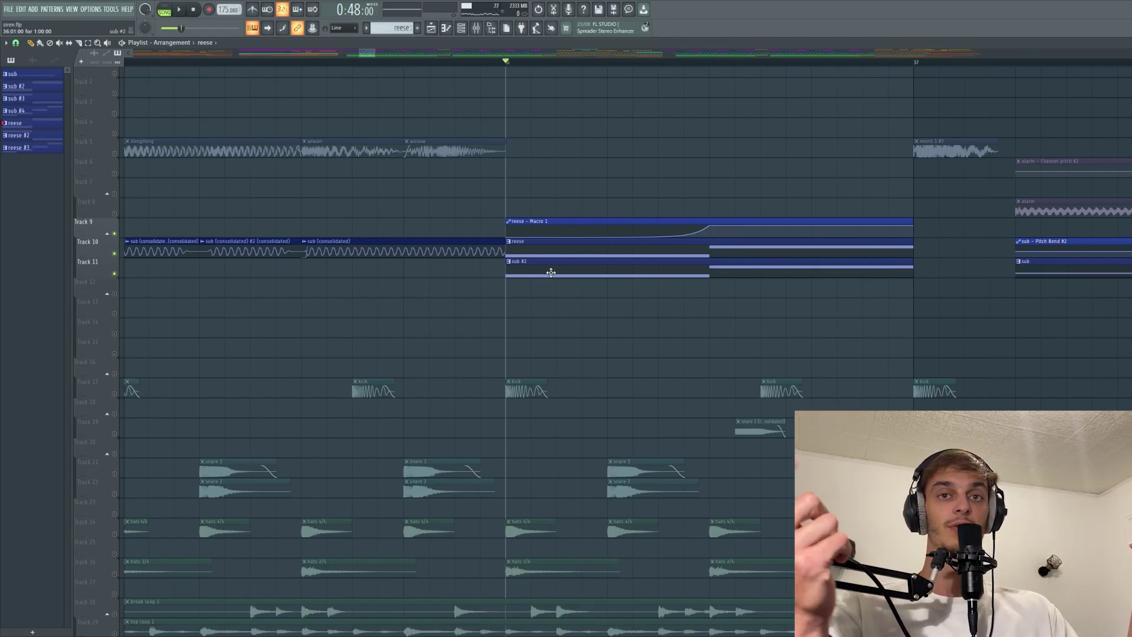
Compare the notes of the reese pattern with those of the sub #2 pattern in the piano roll.
{"action": "double_click", "coordinate": [553, 250]}
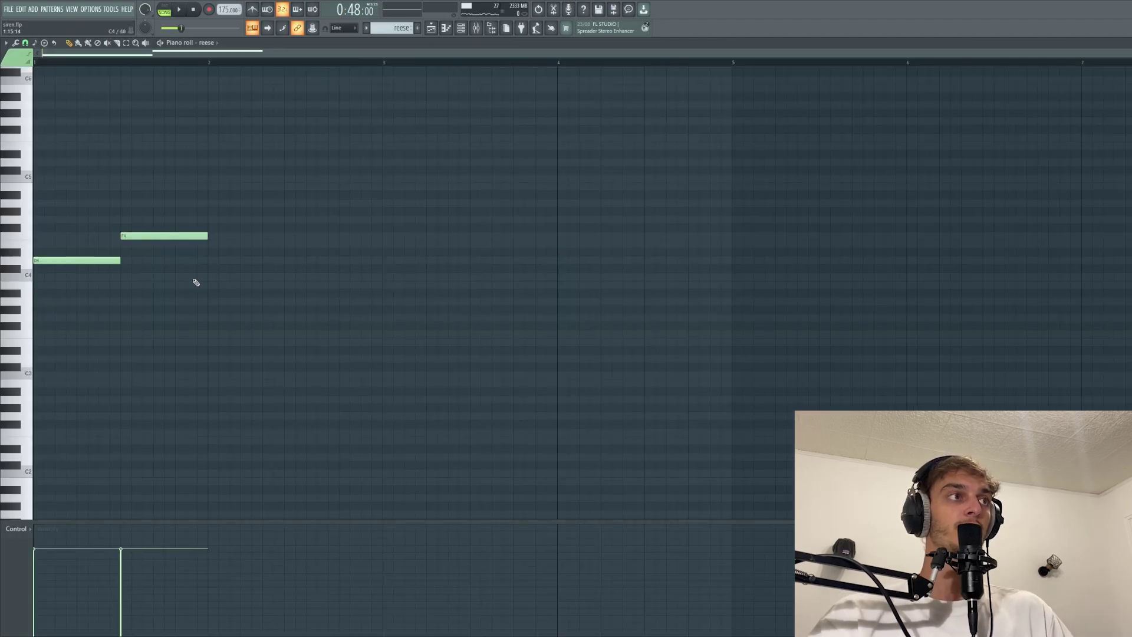
{"action": "left_click", "coordinate": [433, 32]}
{"action": "double_click", "coordinate": [672, 270]}
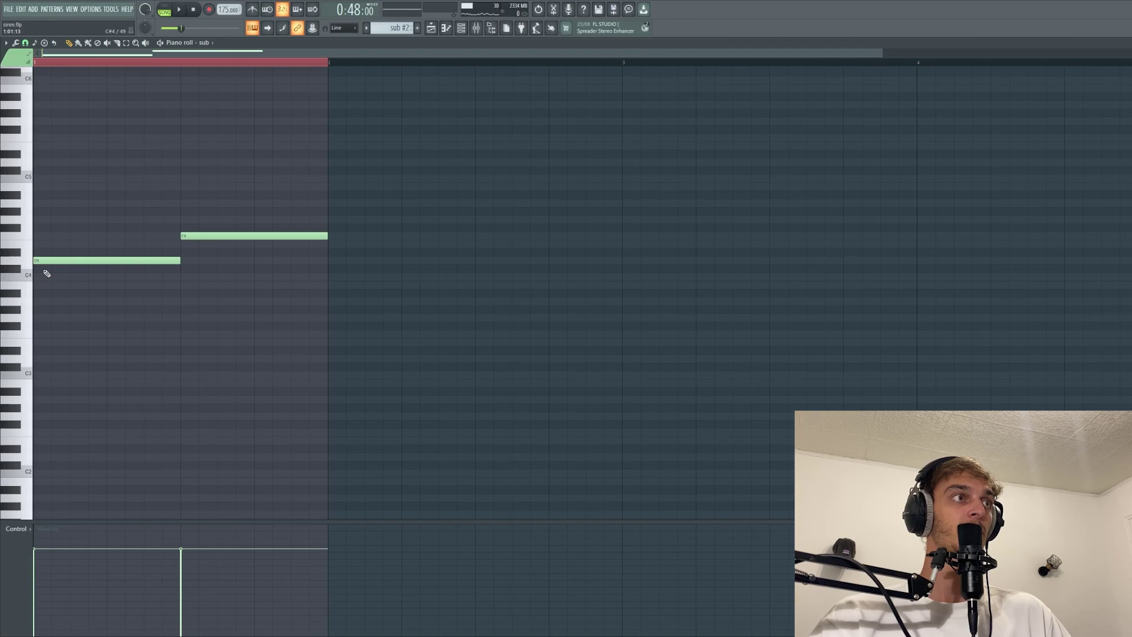
{"action": "left_click", "coordinate": [432, 29]}
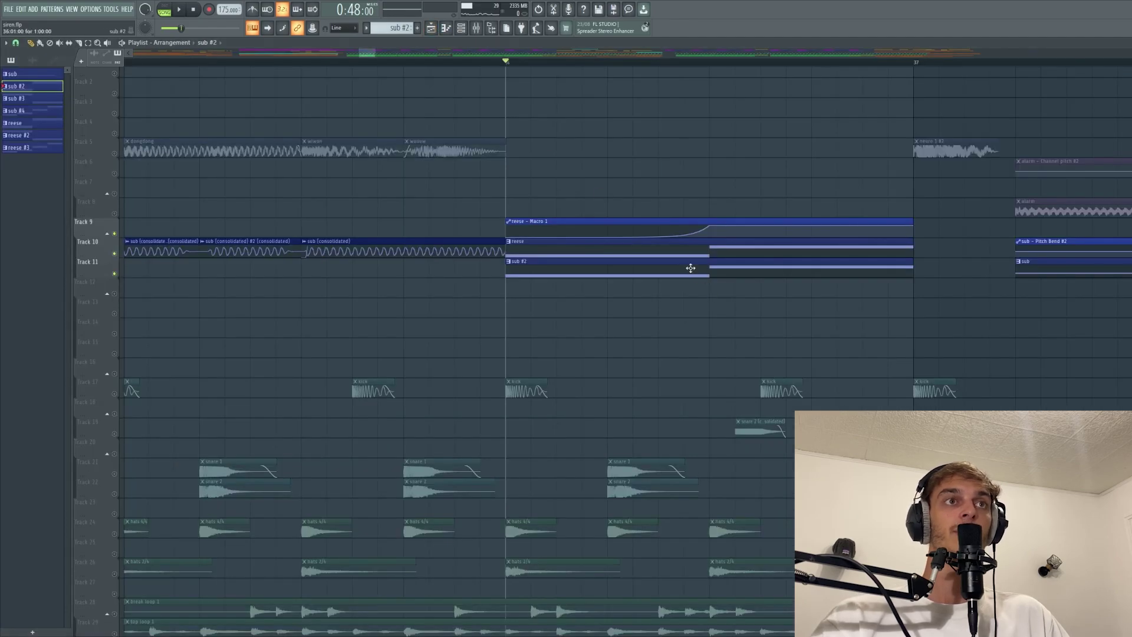
Transpose the reese pattern's two notes up one octave and play the arrangement.
{"action": "double_click", "coordinate": [686, 254]}
{"action": "key", "text": "ctrl+Up"}
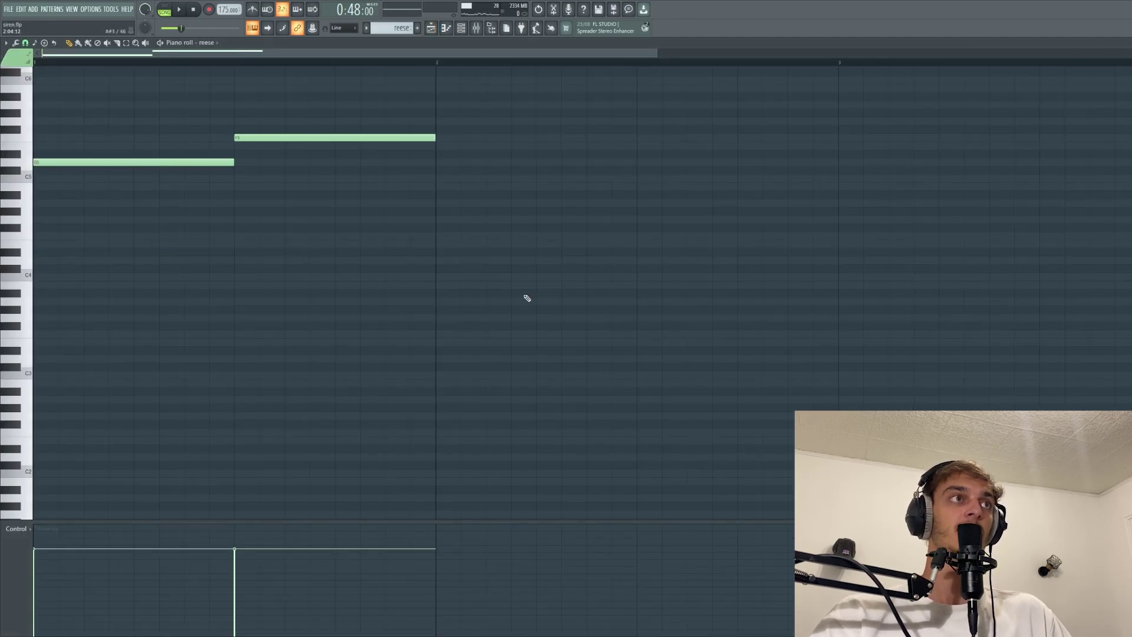
{"action": "key", "text": "space"}
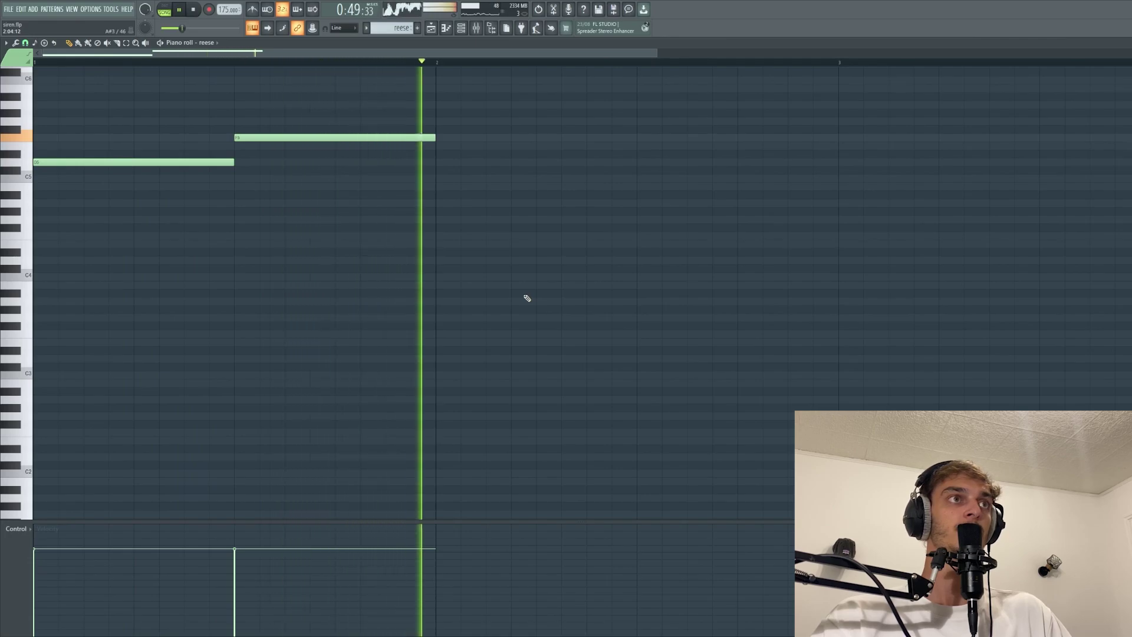
Transpose the sub #2 pattern's two notes up two octaves and play the pattern on its own.
{"action": "key", "text": "F5"}
{"action": "double_click", "coordinate": [759, 273]}
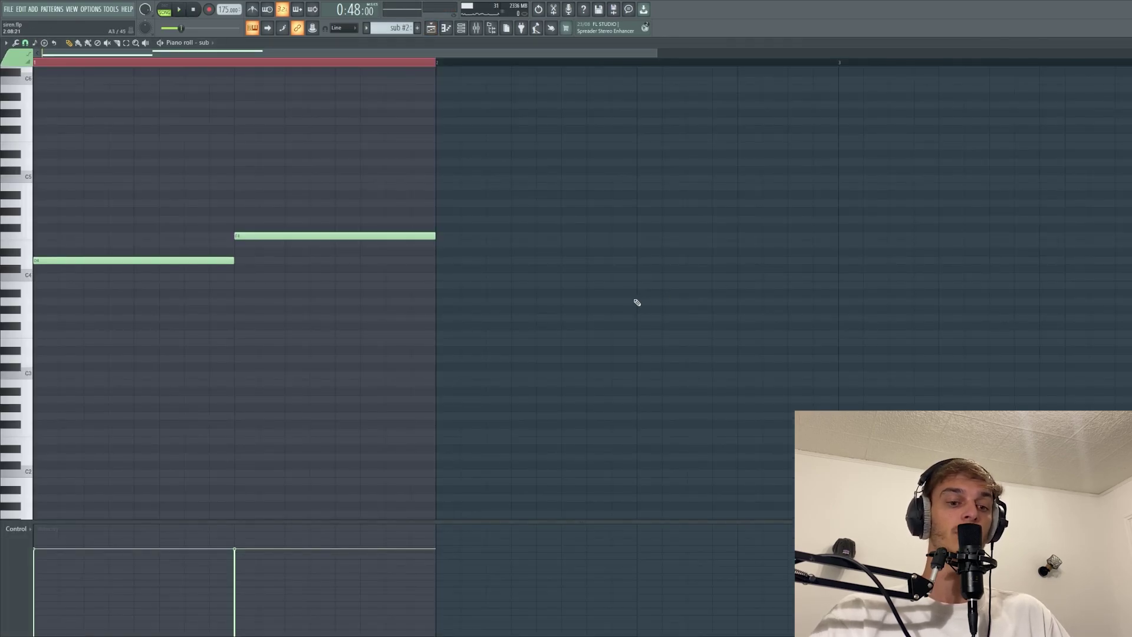
{"action": "key", "text": "ctrl+Up"}
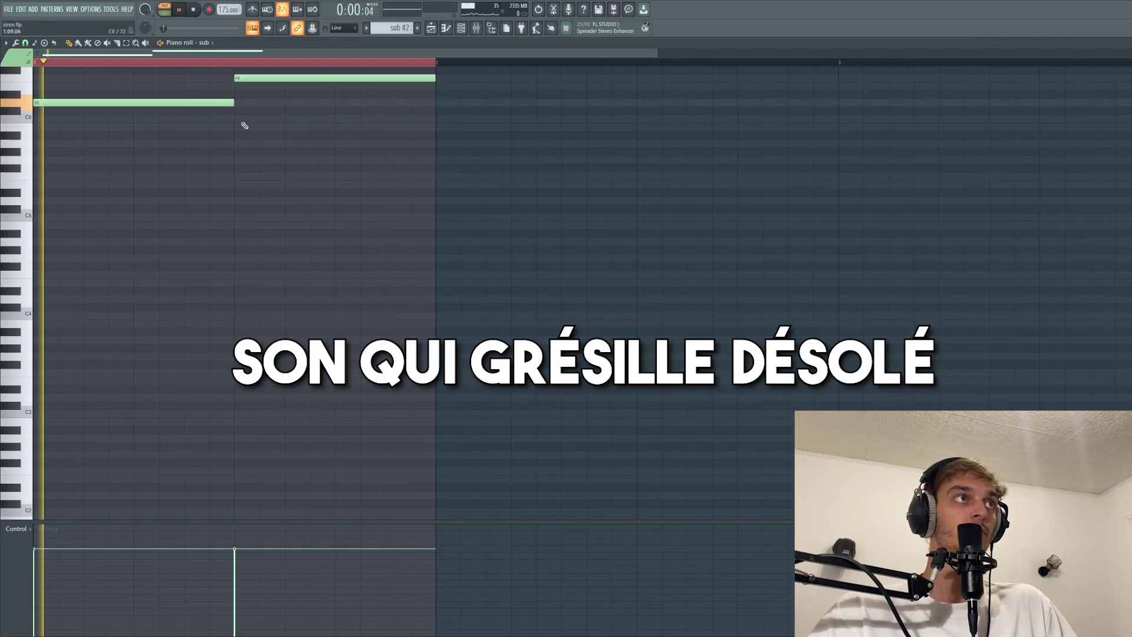
{"action": "scroll", "coordinate": [304, 304], "scroll_direction": "up", "scroll_amount": 5}
{"action": "key", "text": "space"}
{"action": "key", "text": "space"}
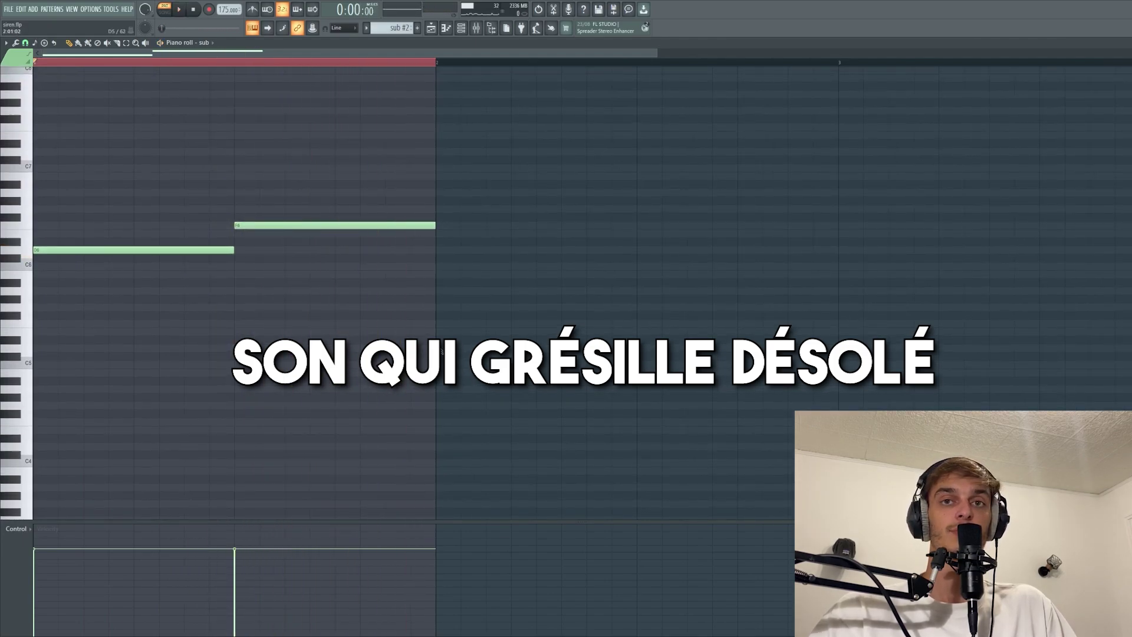
Transpose the sub #2 notes down one octave and play the pattern again.
{"action": "key", "text": "space"}
{"action": "key", "text": "space"}
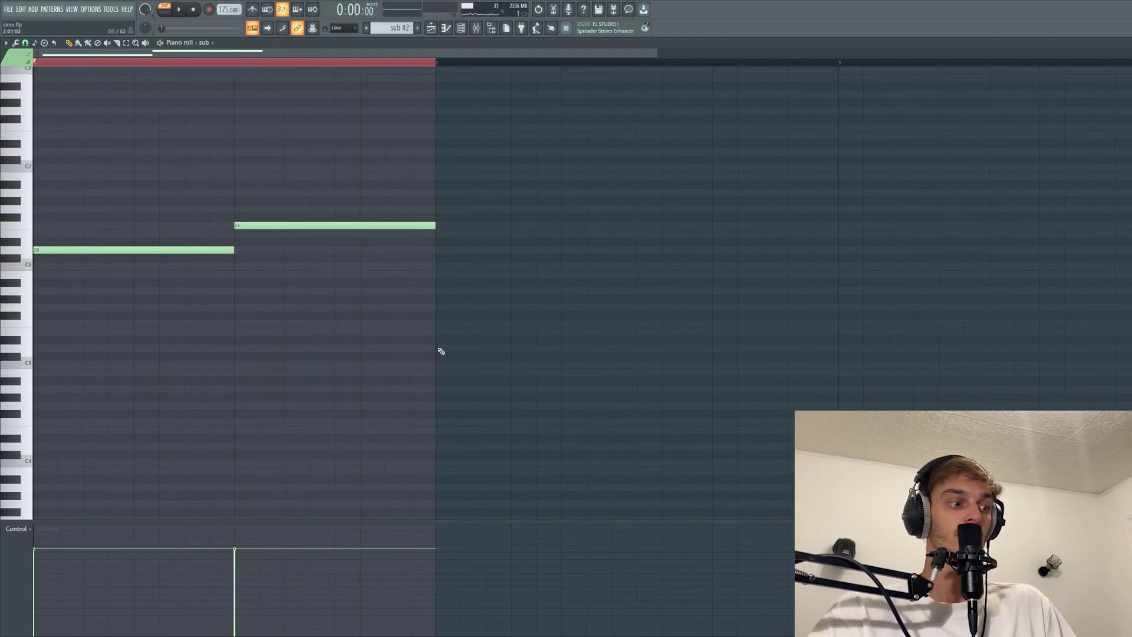
{"action": "key", "text": "space"}
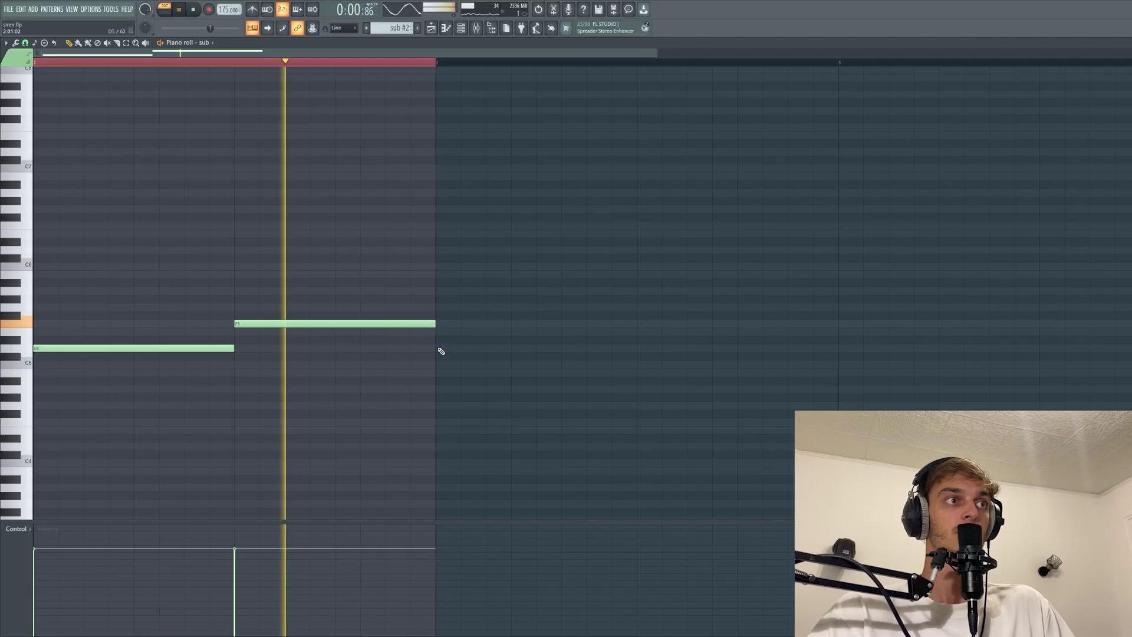